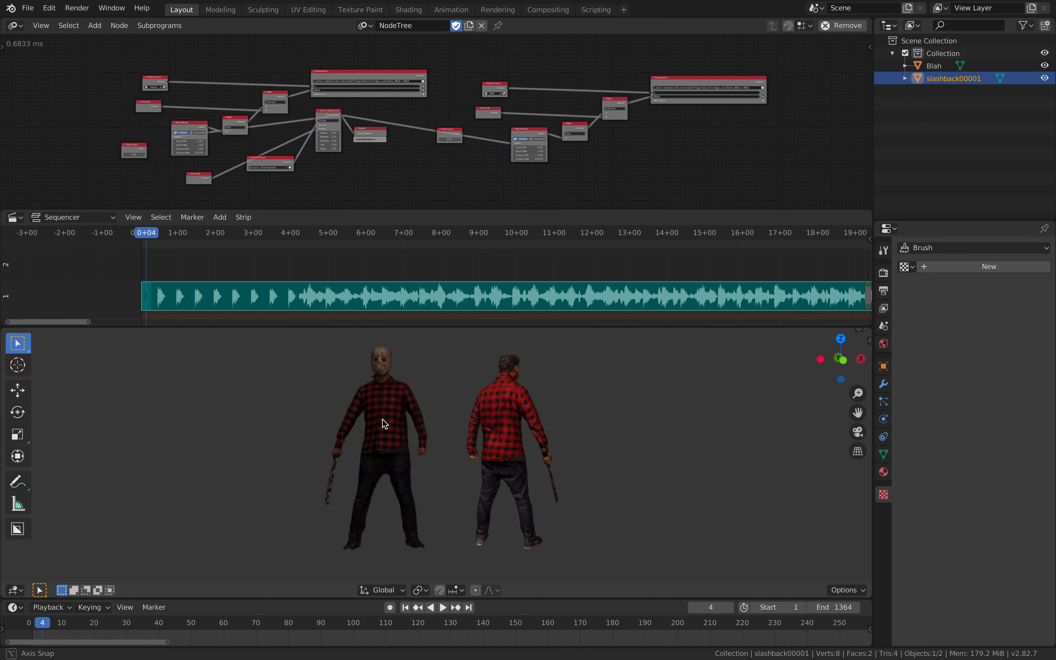
Play the animation from near the start of the timeline to preview both figures with the soundtrack.
click(452, 391)
click(456, 388)
click(506, 397)
click(506, 396)
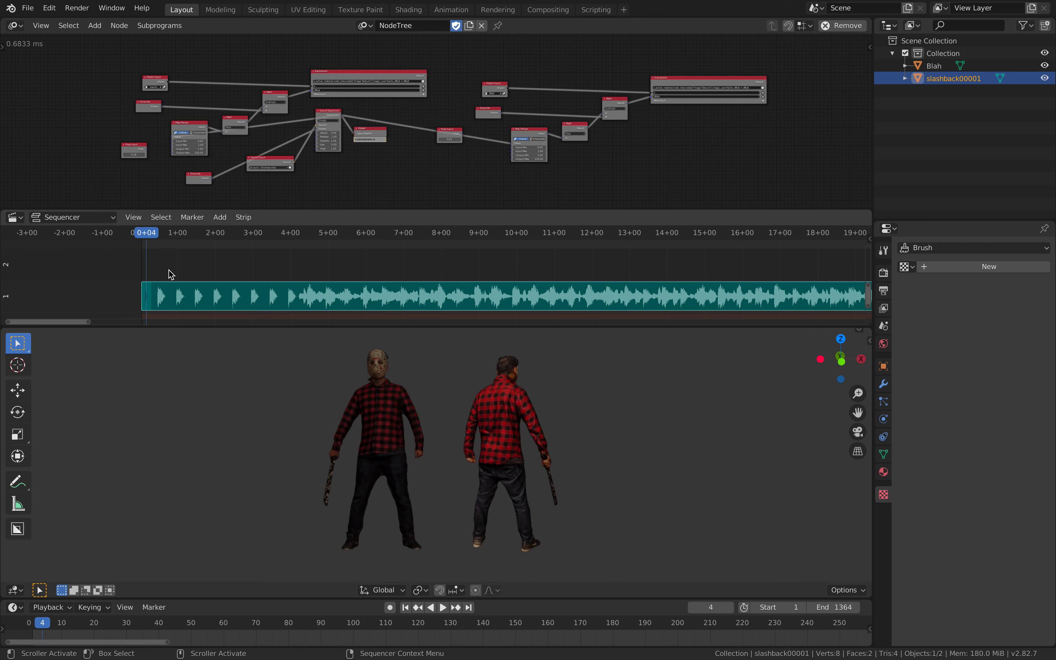
click(152, 235)
key(space)
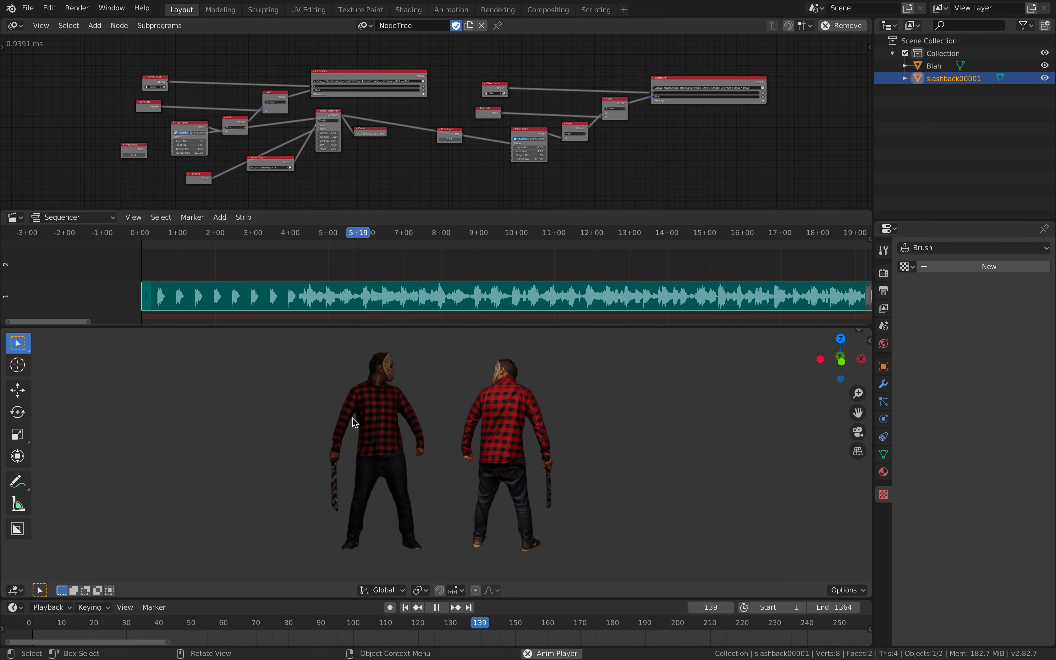
key(space)
Rewind to the first beats of the audio strip and replay them to compare the figures' motion.
scroll(244, 279, up, 1)
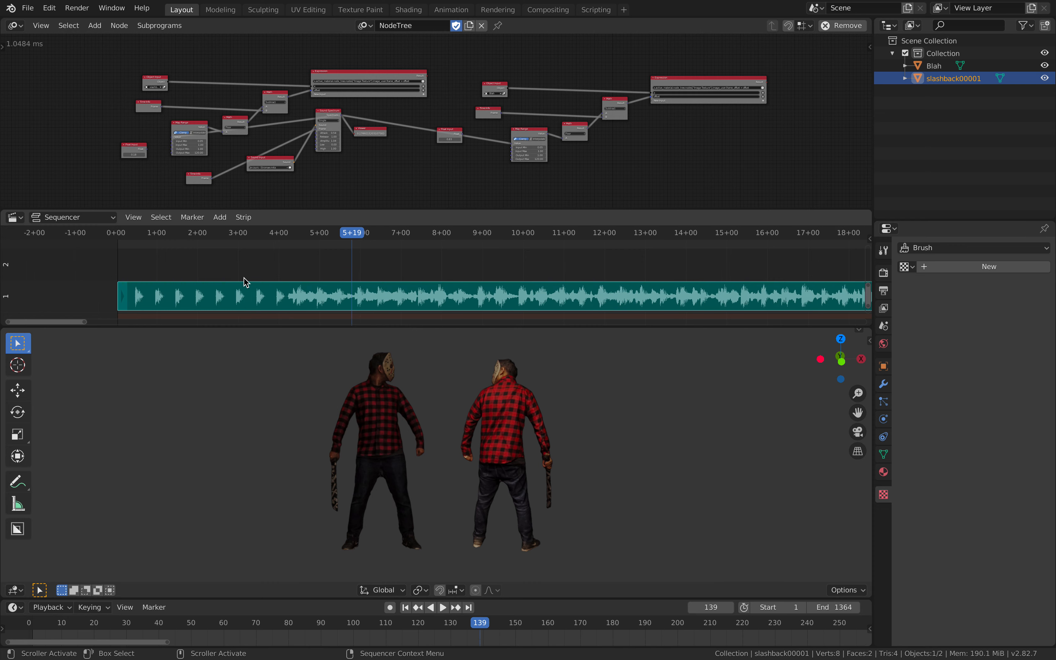
scroll(244, 272, up, 2)
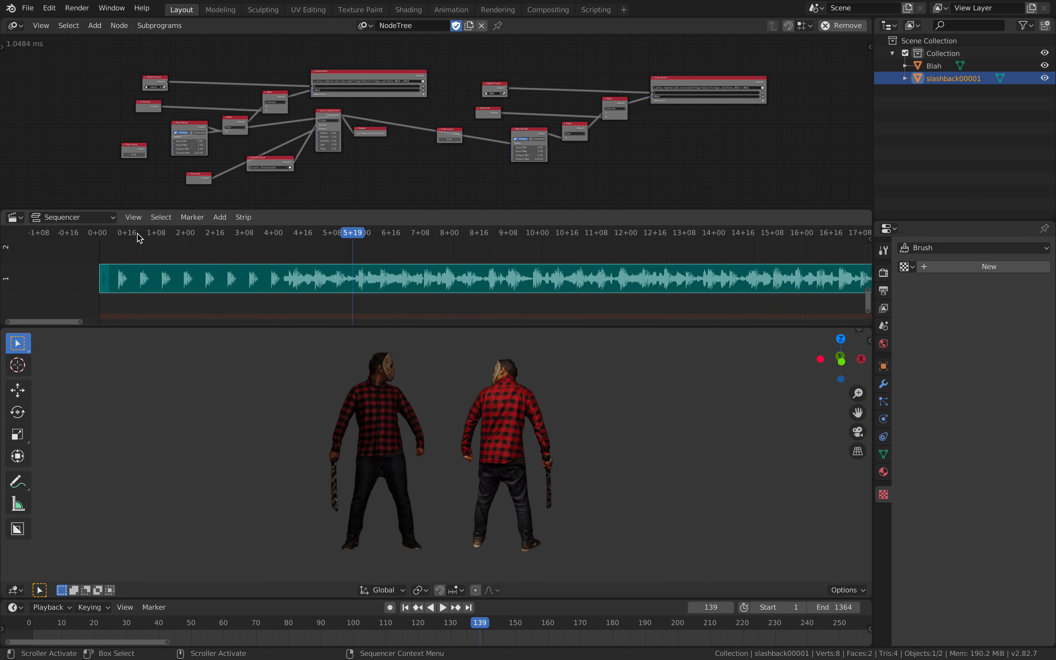
drag(139, 237, 118, 237)
key(space)
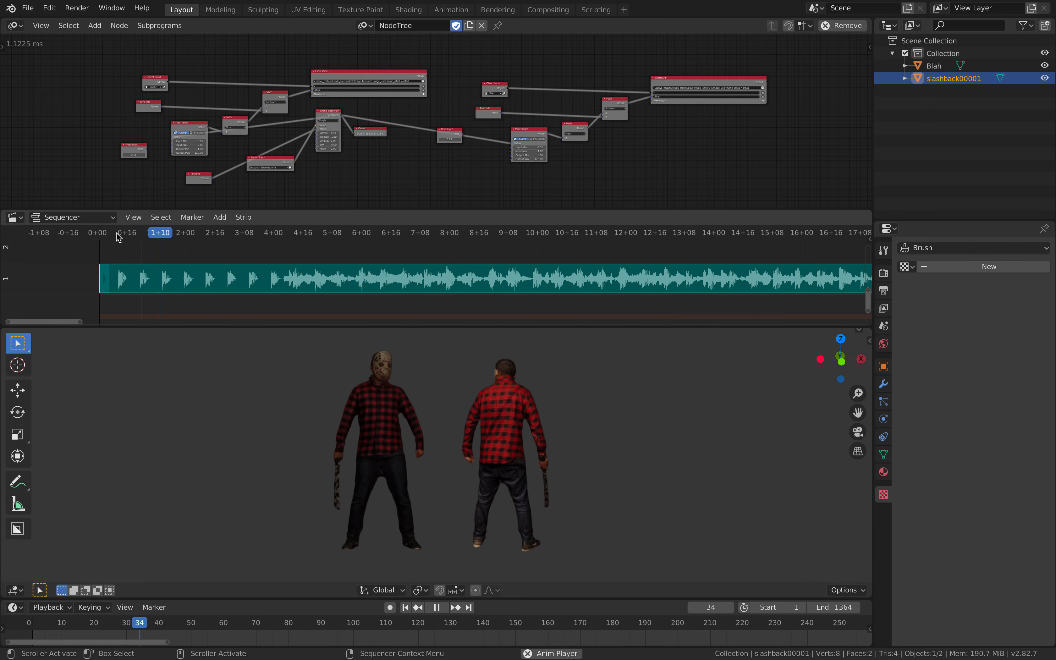
key(space)
Bring the Sound Spectrum and Viewer nodes into view and play the opening beats to watch the spectrum value.
middle_drag(360, 187, 385, 180)
scroll(414, 172, up, 2)
scroll(387, 184, up, 3)
scroll(424, 375, up, 1)
mouse_move(135, 232)
mouse_down()
mouse_move(111, 233)
mouse_move(141, 232)
mouse_up()
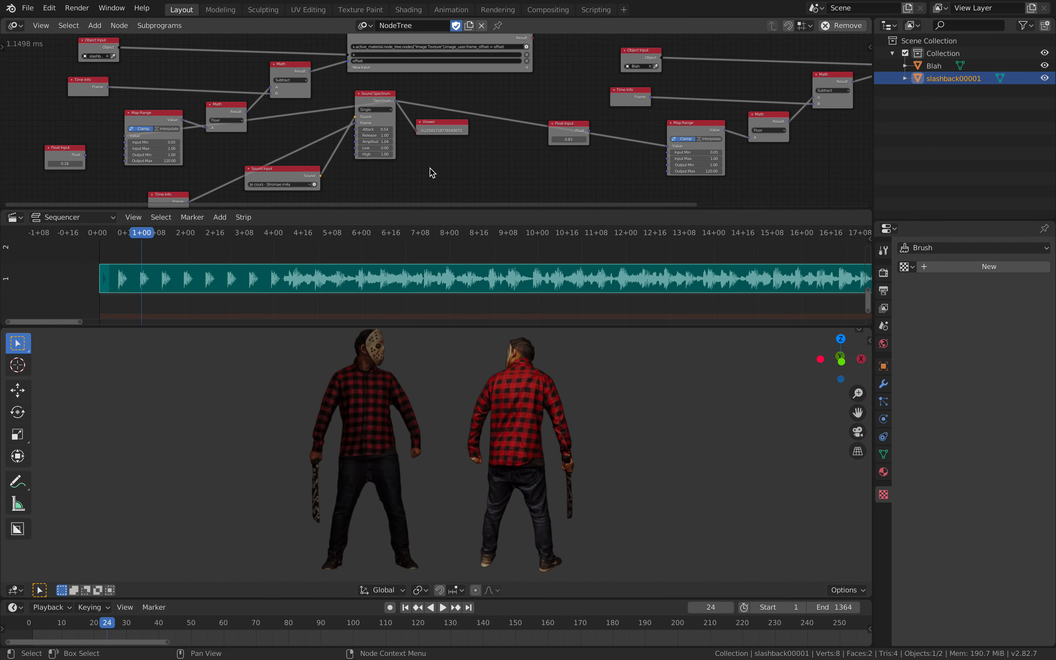
scroll(427, 170, up, 4)
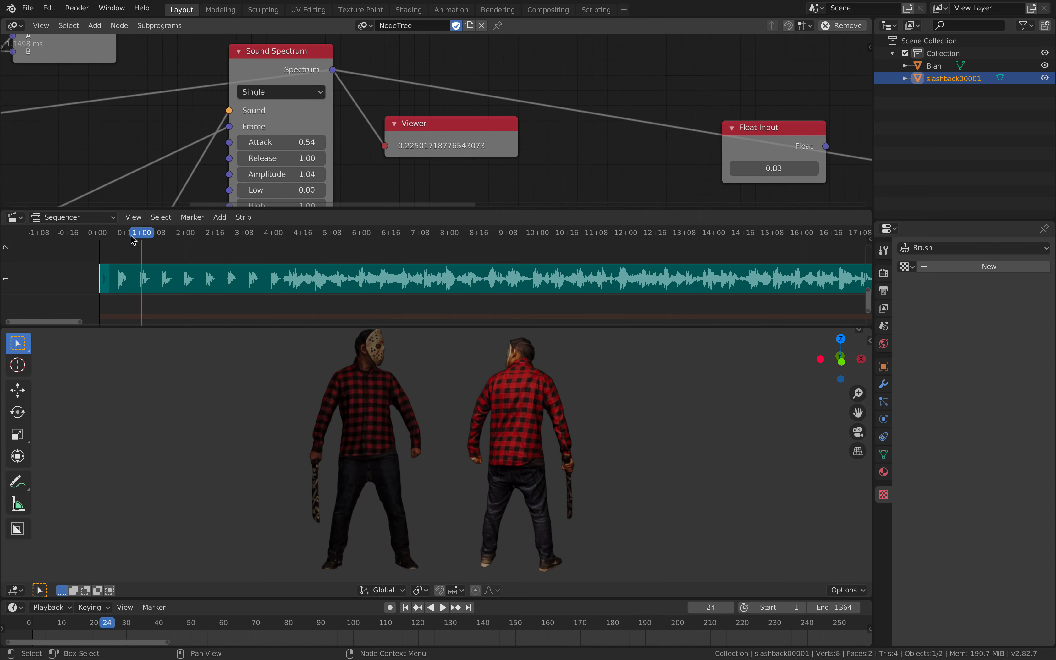
drag(133, 237, 113, 235)
key(space)
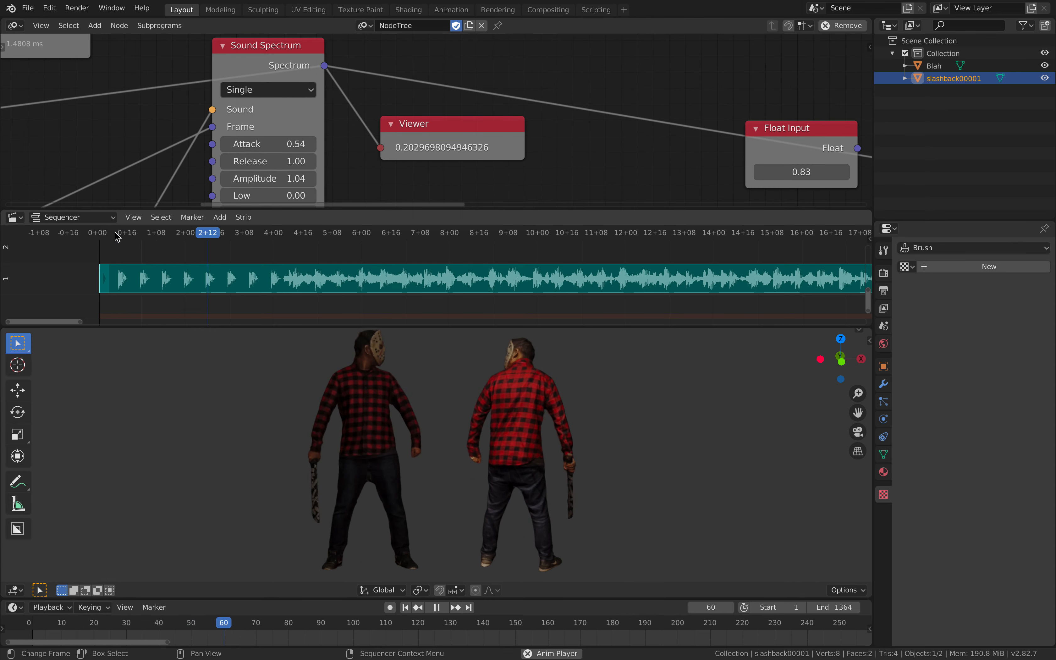
key(space)
Set the Sound Spectrum node's amplitude to 4.94.
middle_drag(378, 110, 397, 93)
scroll(380, 120, down, 1)
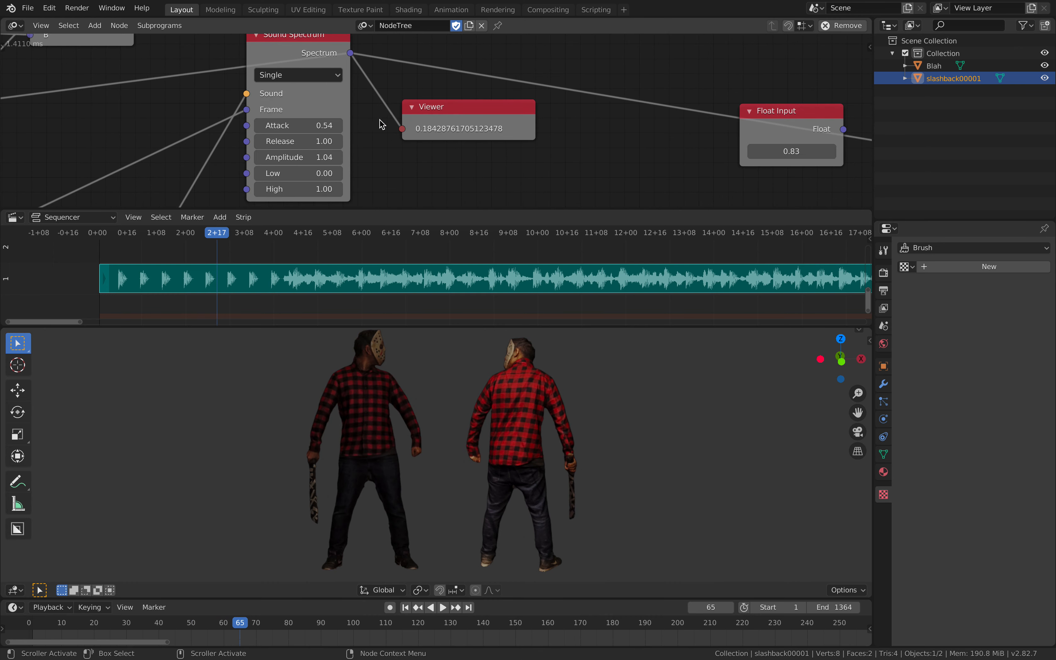
drag(301, 157, 361, 149)
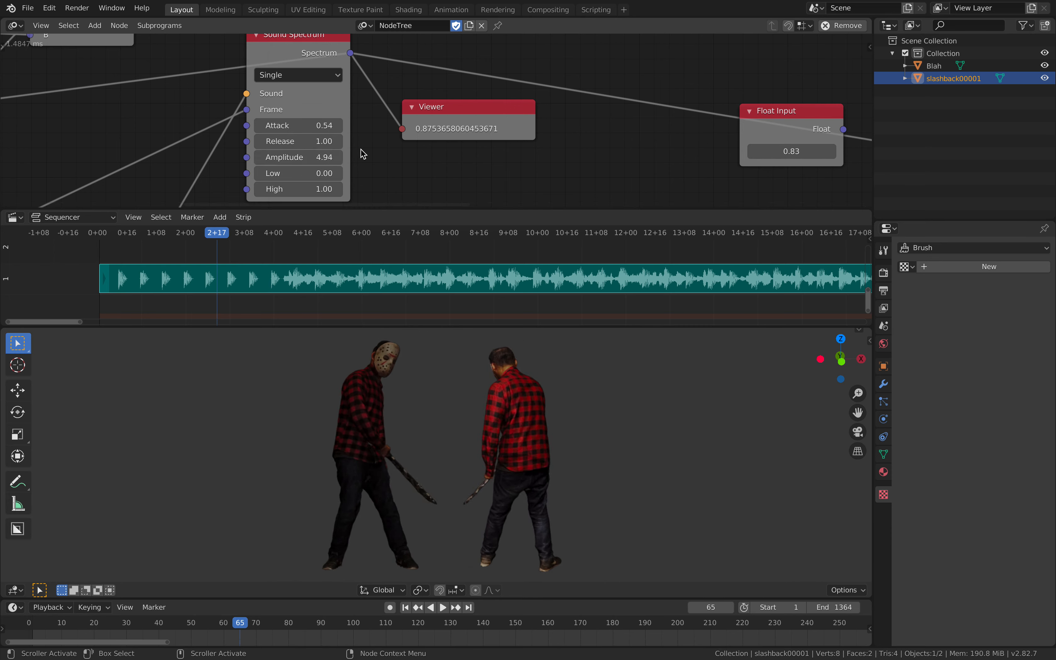
middle_drag(433, 149, 436, 134)
scroll(428, 162, down, 3)
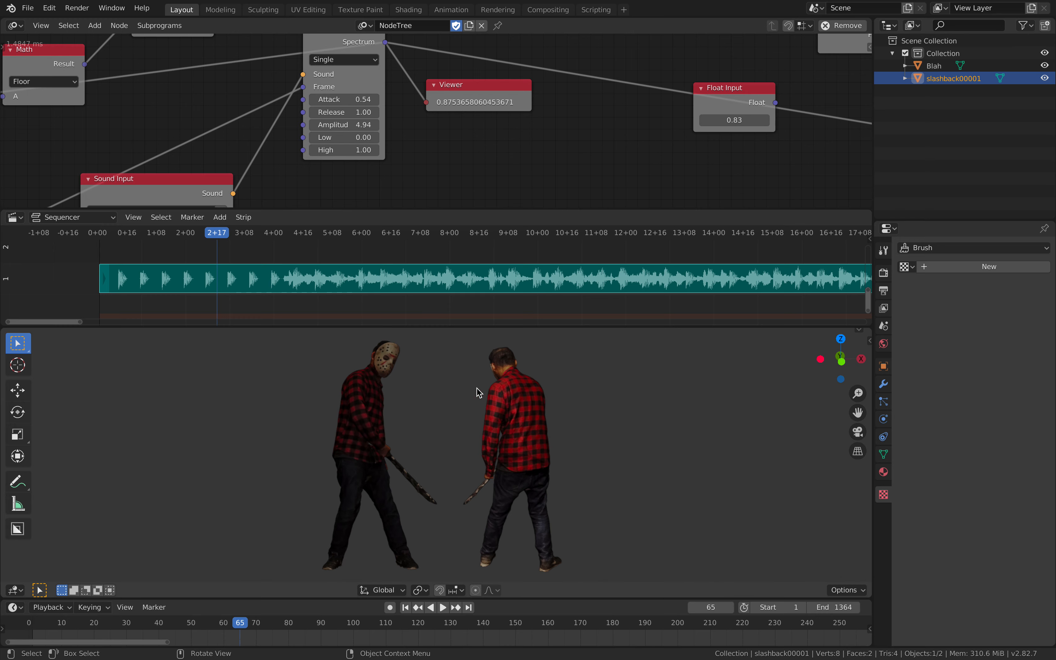
middle_drag(385, 208, 421, 186)
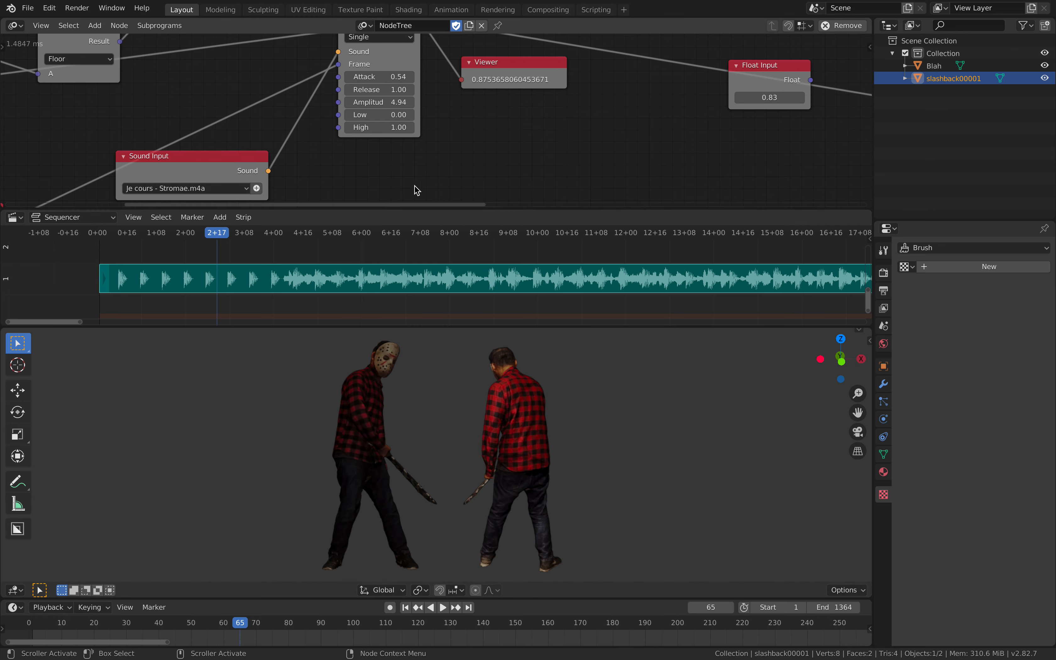
Play the animation from near the start of the soundtrack and set the Sound Spectrum's amplitude to 4.10.
click(111, 236)
key(space)
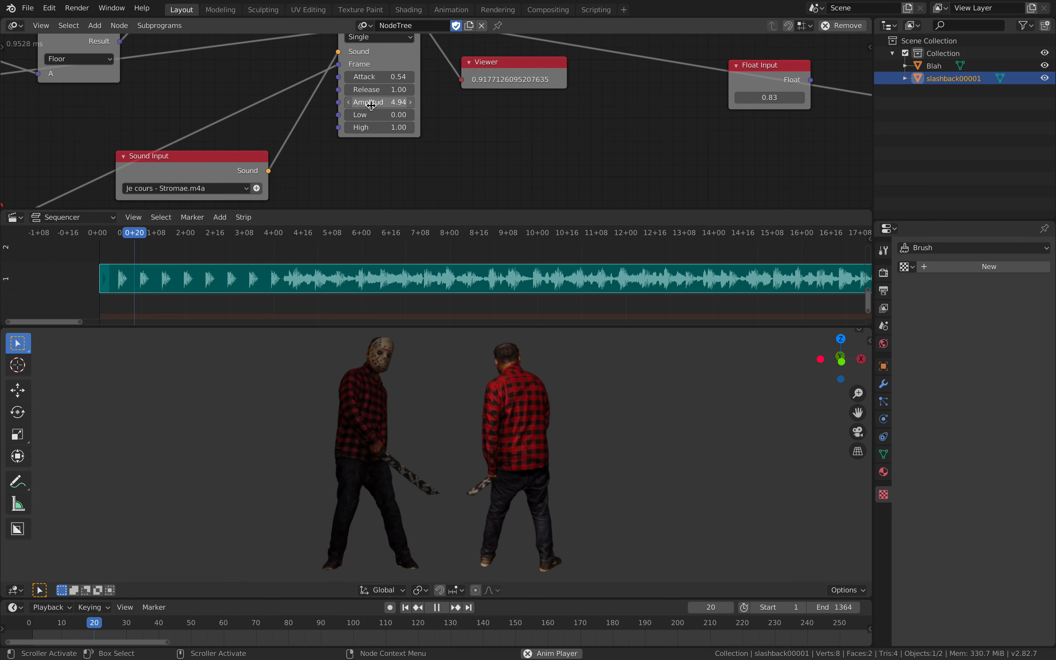
drag(378, 103, 342, 102)
key(space)
Preview the figures at two further points of the soundtrack and return the playhead to frame 38.
click(265, 237)
key(space)
key(space)
click(460, 236)
key(space)
key(space)
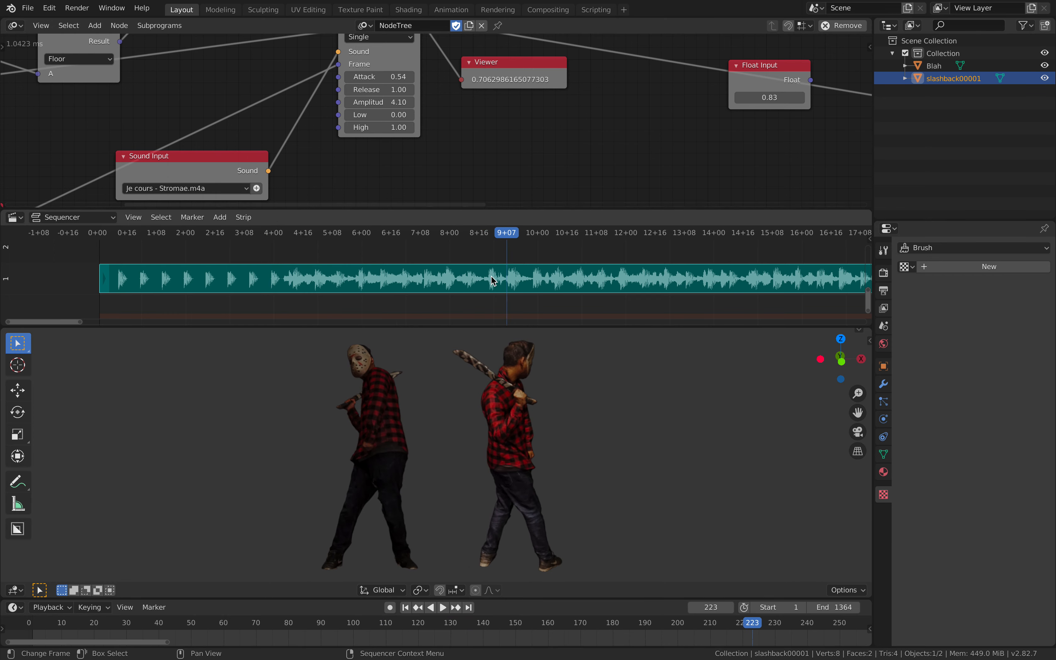
click(168, 236)
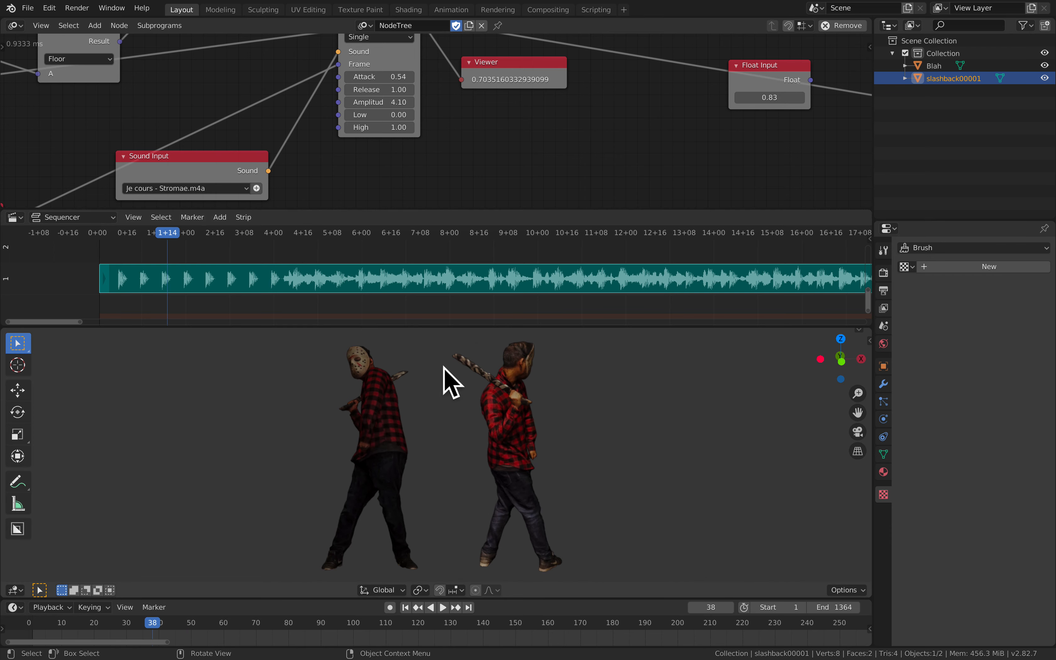
middle_drag(439, 415, 444, 404)
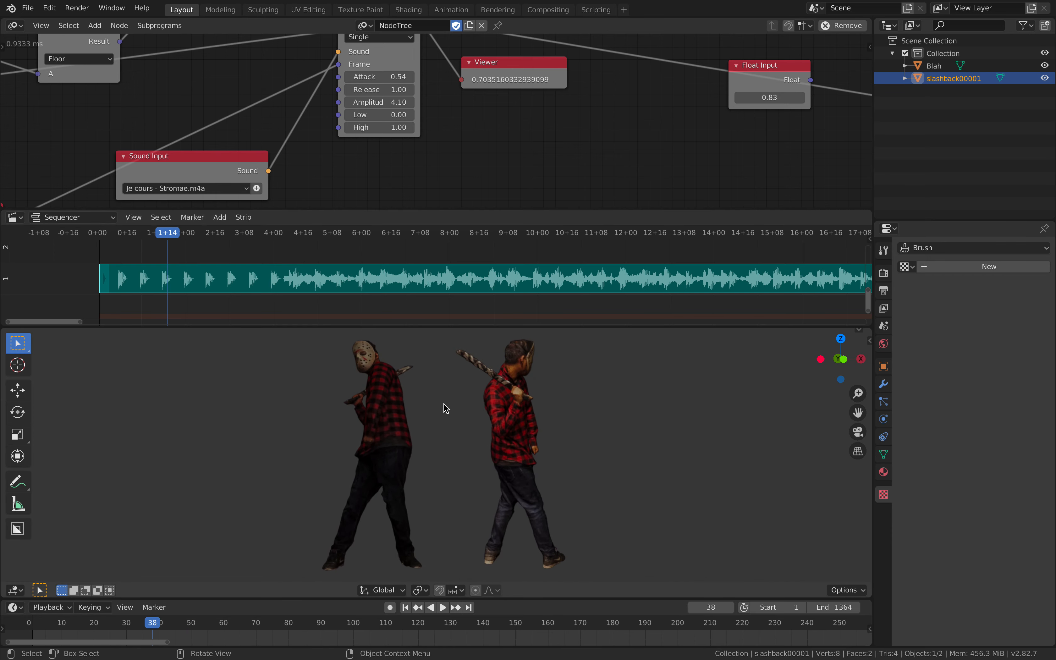
middle_drag(436, 405, 433, 400)
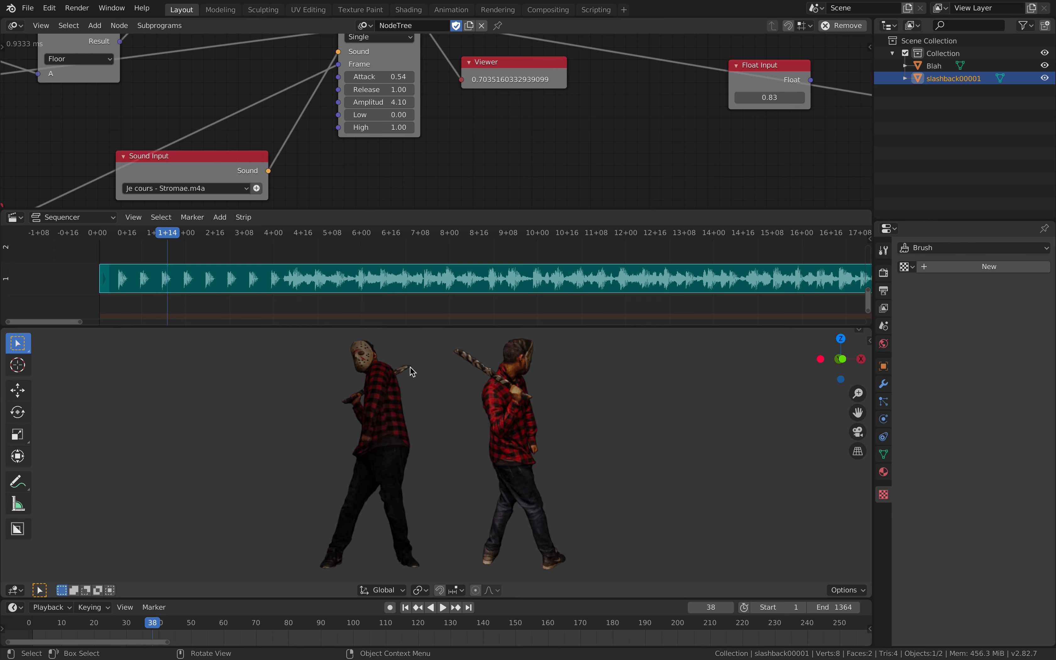
Delete the Sound Spectrum and Sound Input nodes from the animation node tree.
scroll(474, 158, down, 3)
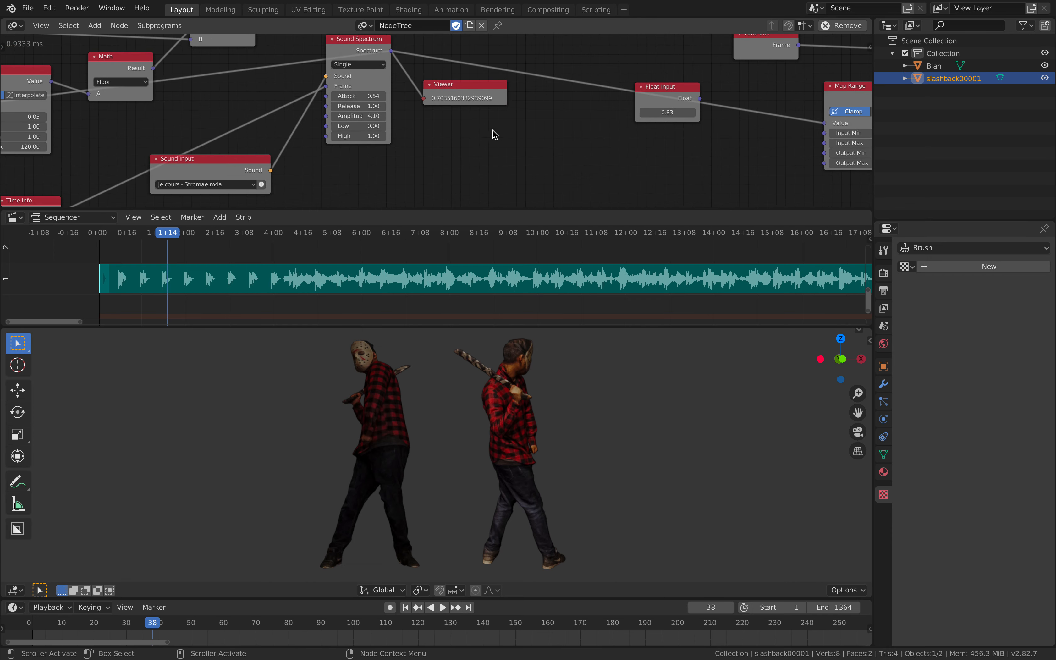
scroll(528, 139, down, 1)
middle_drag(445, 144, 514, 172)
click(444, 83)
key(x)
click(310, 188)
key(x)
Link each Float Input node to the Value input of the Map Range node in its own branch.
middle_drag(742, 150, 203, 163)
scroll(554, 163, down, 1)
middle_drag(424, 152, 586, 138)
click(443, 127)
middle_drag(442, 124, 470, 125)
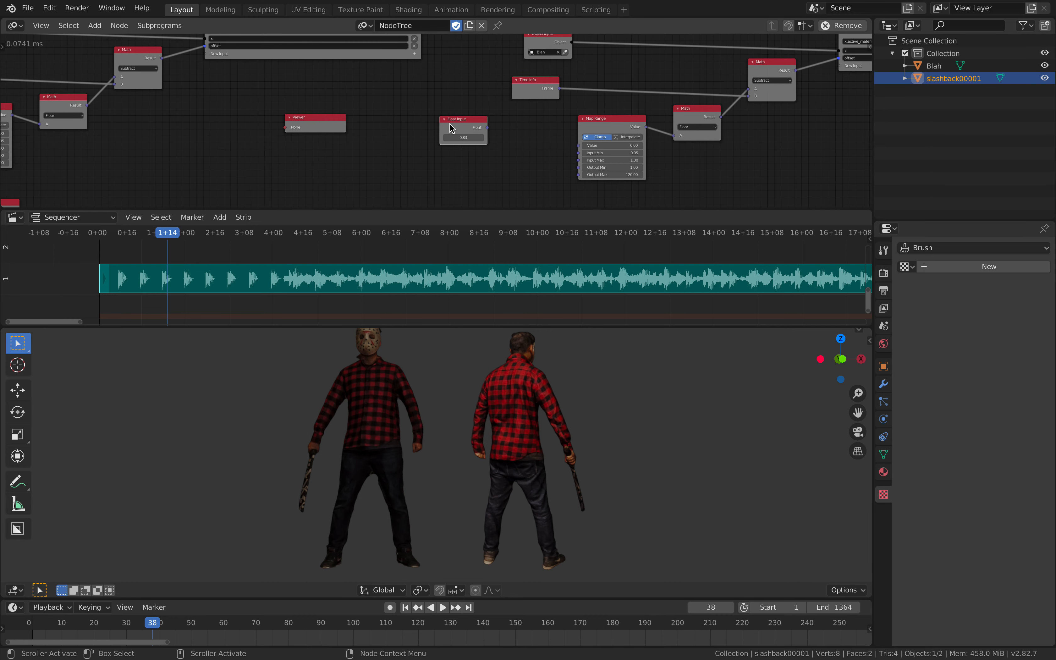
scroll(467, 127, up, 1)
drag(492, 128, 587, 151)
drag(587, 152, 590, 148)
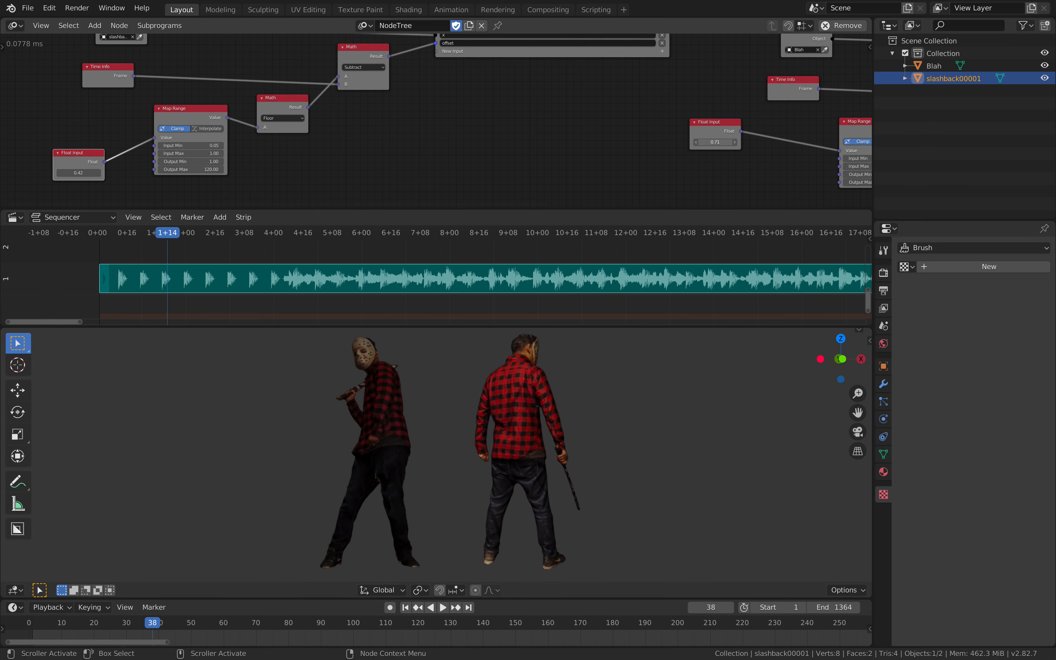
Set the Float Input value in the Blah object's branch to 1.07 and inspect the connected Map Range node.
drag(715, 141, 731, 142)
middle_drag(677, 144, 346, 106)
scroll(494, 124, up, 6)
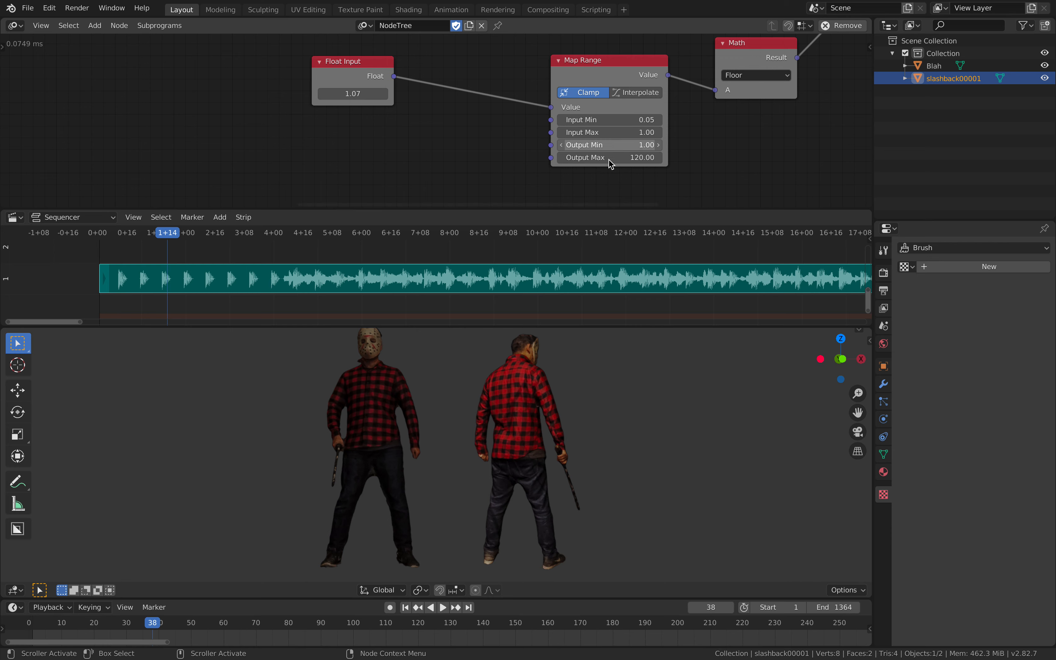
scroll(486, 158, down, 3)
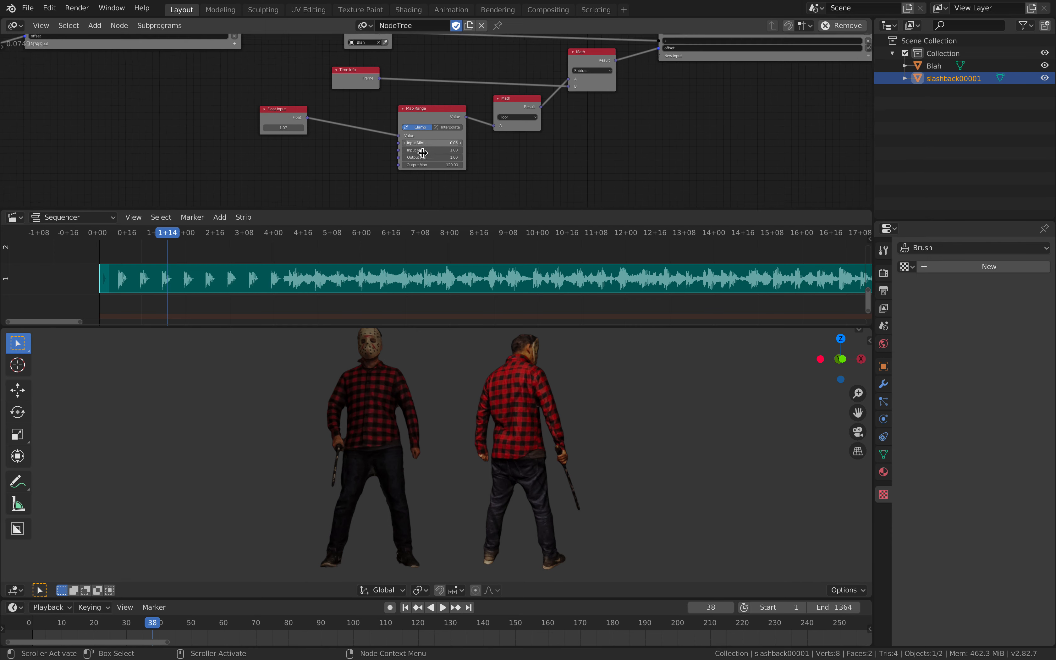
Bring the Blah branch's Expression node into view, enlarge the node editor over the Sequencer, and split it into two side-by-side areas.
middle_drag(423, 152, 399, 172)
drag(340, 92, 506, 92)
drag(345, 45, 478, 44)
middle_drag(655, 87, 313, 143)
scroll(436, 109, up, 4)
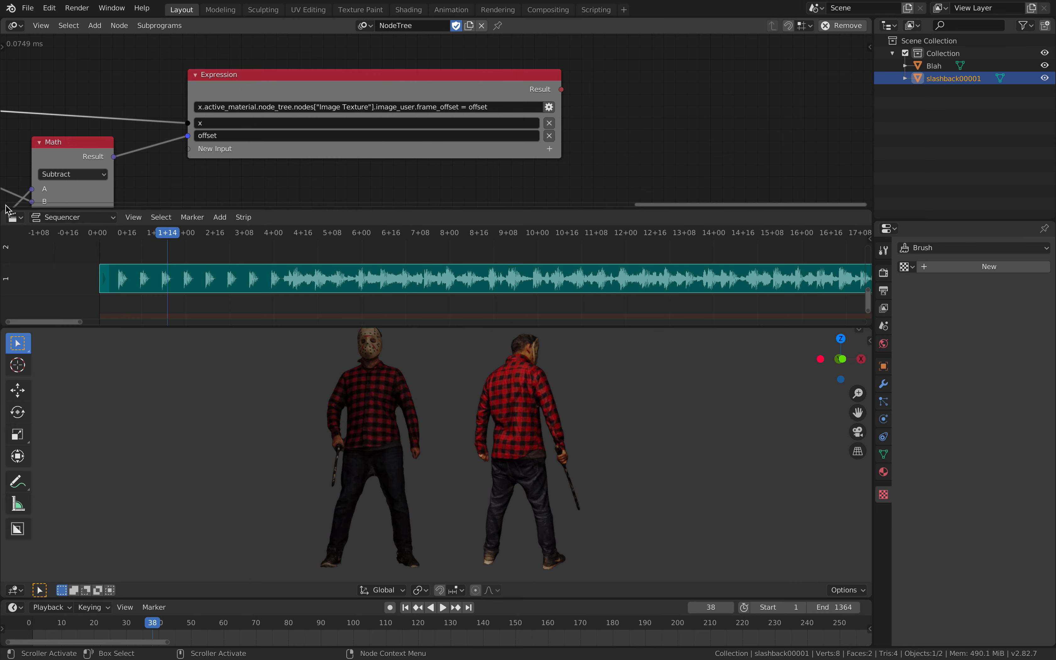
drag(5, 208, 18, 270)
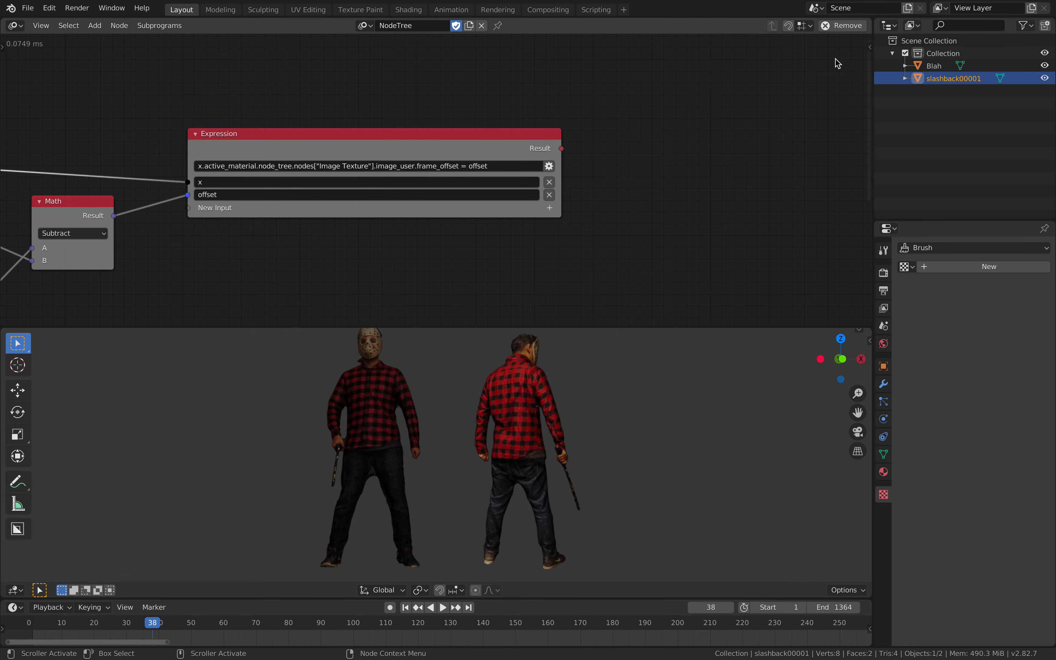
drag(870, 18, 449, 44)
Show the 3D viewport's header and overlays, and move the slashback00001 plane farther from the other figure.
click(859, 330)
click(768, 335)
key(g)
click(631, 401)
shift+middle_drag(676, 386, 462, 396)
Switch the new area to the Shader Editor and frame the nodes of the slashback00001 material.
click(465, 26)
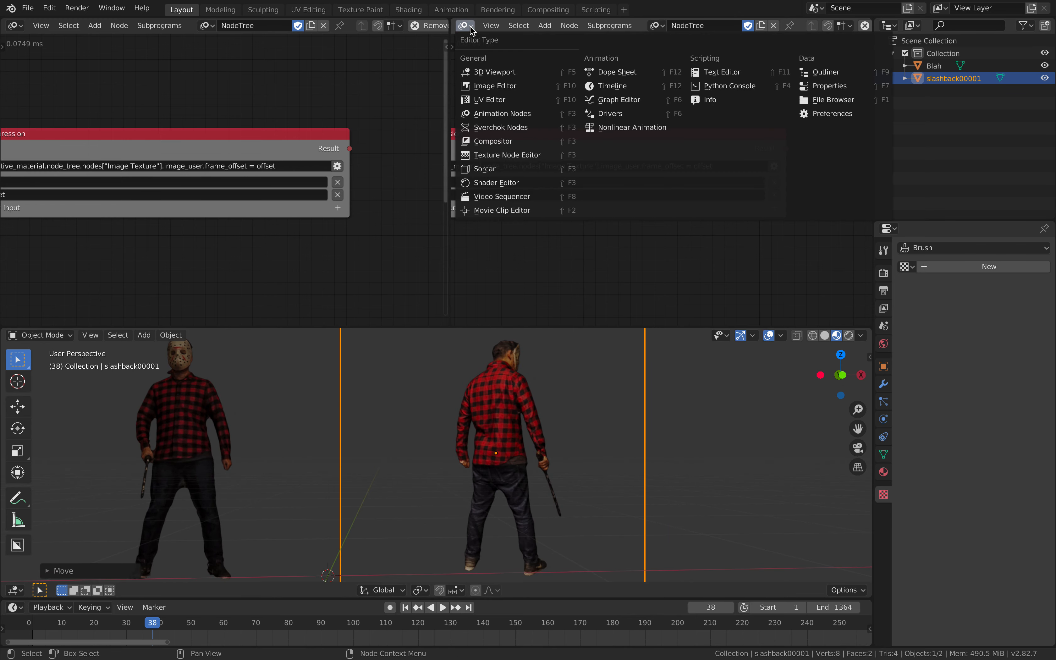
click(502, 183)
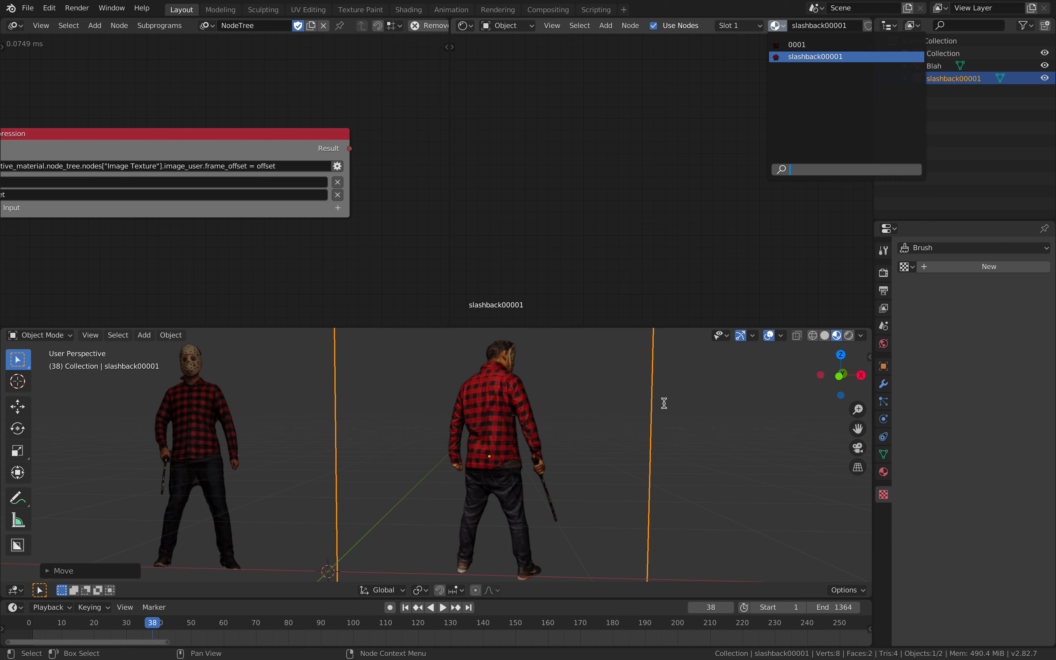
shift+middle_drag(667, 403, 690, 393)
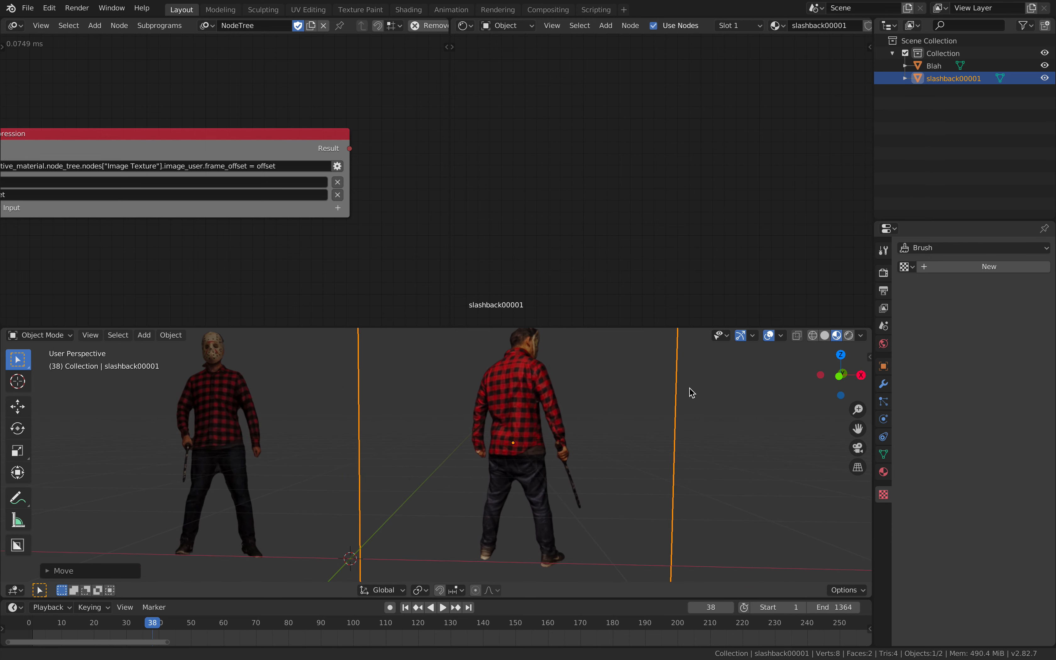
click(779, 26)
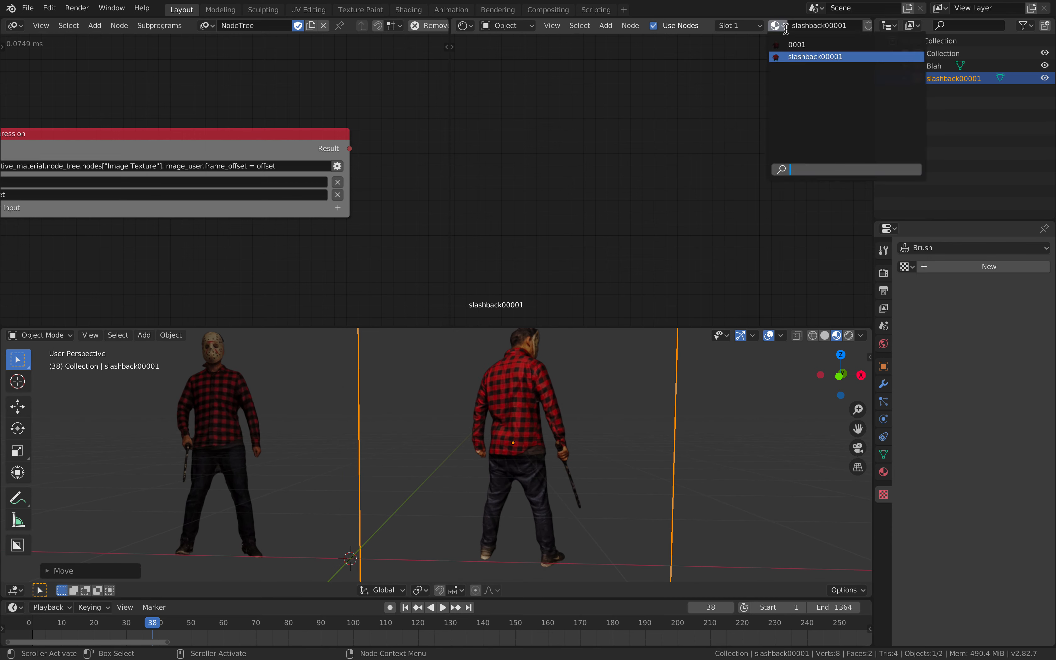
click(566, 348)
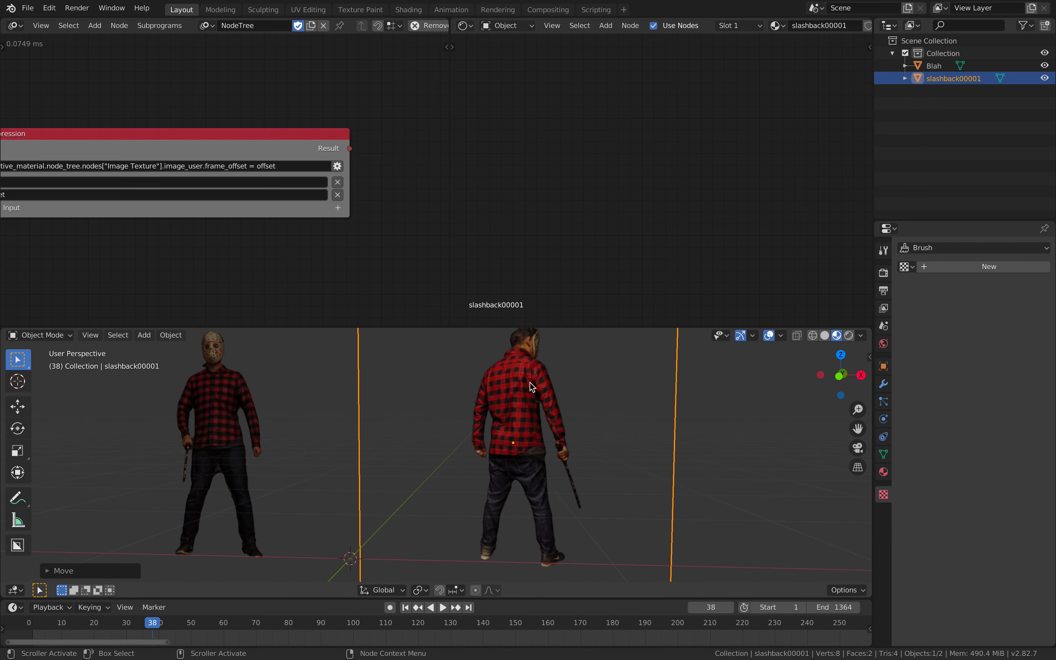
click(545, 428)
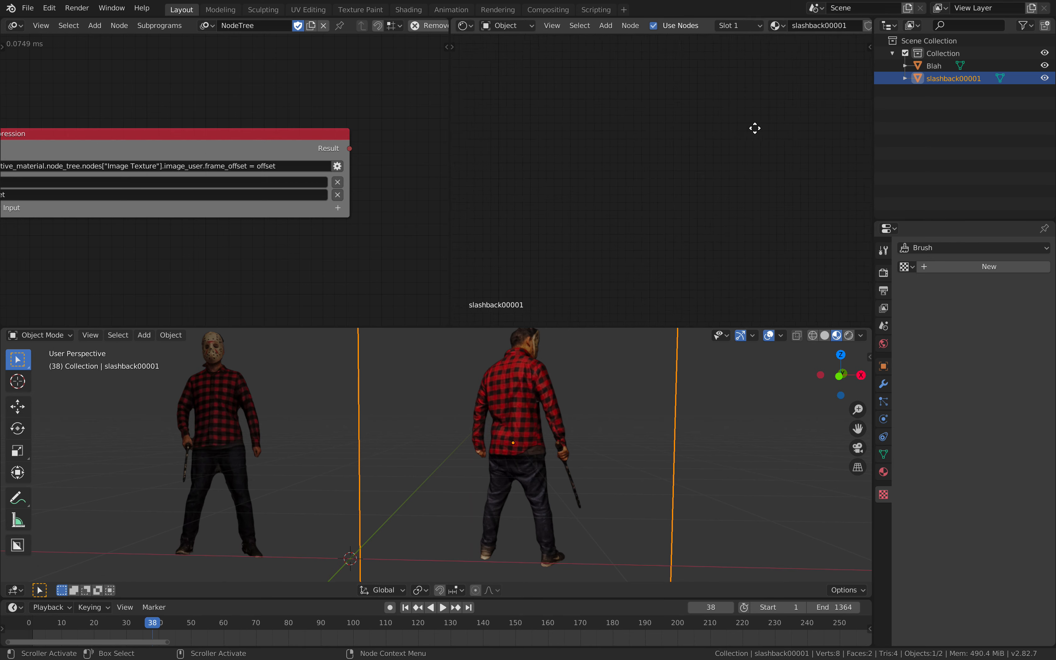
click(551, 25)
click(562, 26)
click(563, 28)
click(577, 132)
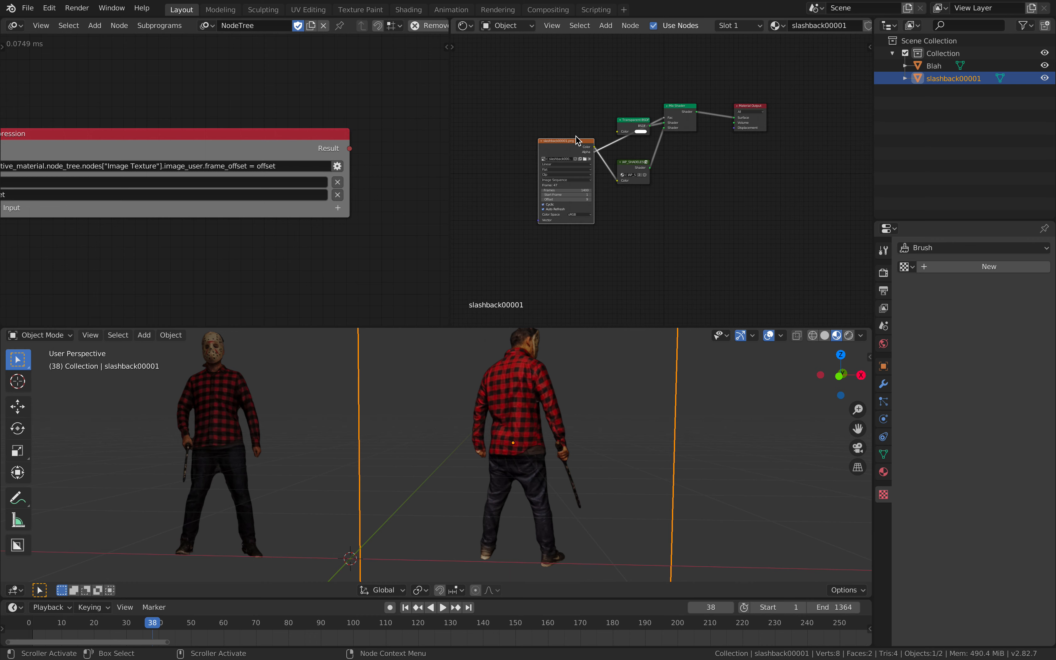
scroll(573, 131, up, 2)
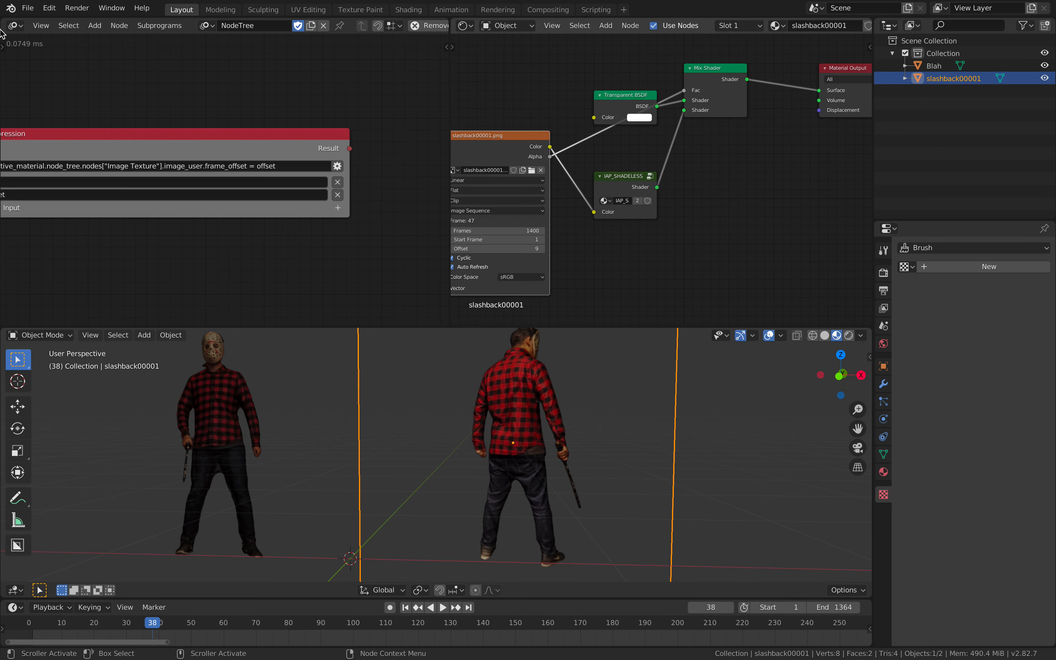
click(27, 8)
mouse_move(76, 176)
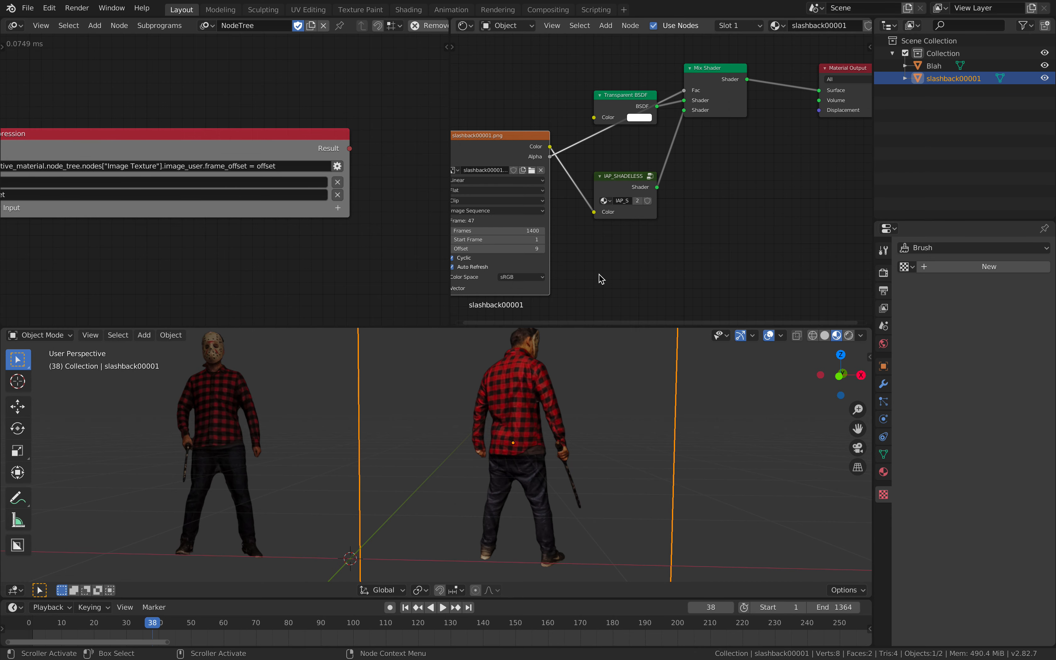
Widen the Shader Editor, reposition the Transparent BSDF and Material Output nodes, and inspect the image sequence node's frame settings.
drag(451, 89, 417, 88)
middle_drag(541, 96, 545, 84)
drag(614, 83, 602, 65)
drag(835, 57, 798, 80)
middle_drag(504, 187, 556, 166)
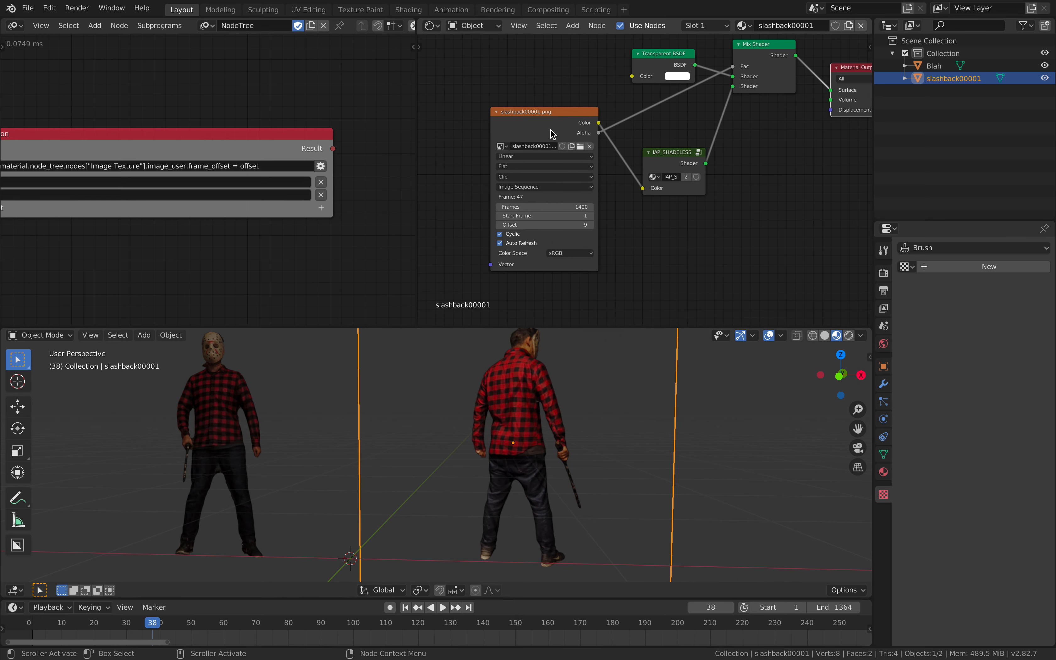
scroll(530, 181, up, 1)
scroll(531, 186, up, 2)
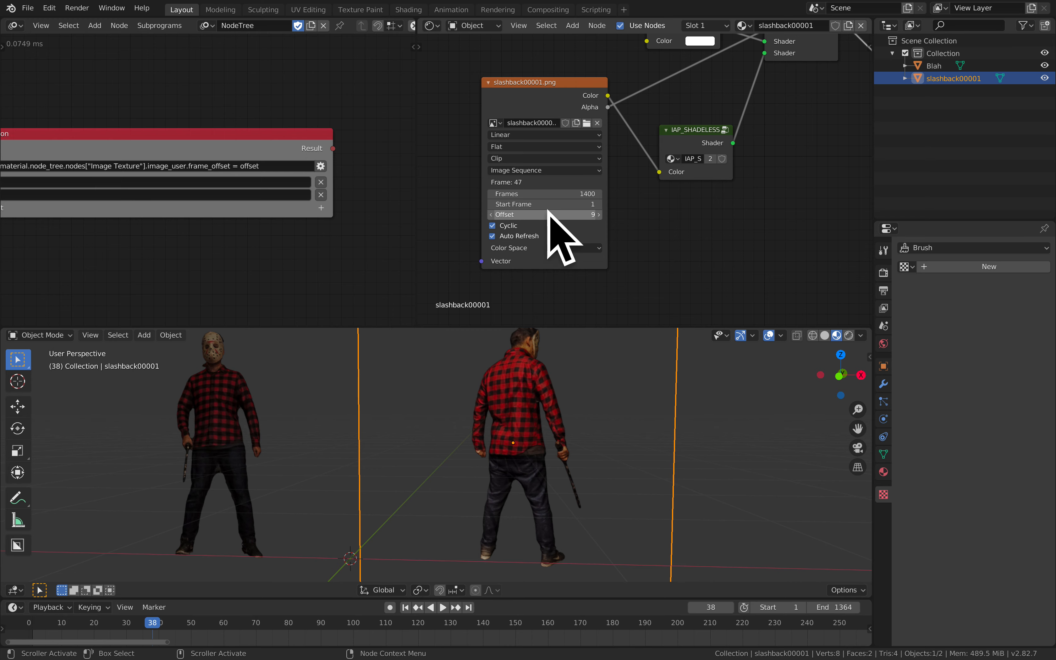
Widen the Animation Nodes editor to show the whole Expression node, and move the playhead to frame 100.
middle_drag(166, 232, 252, 224)
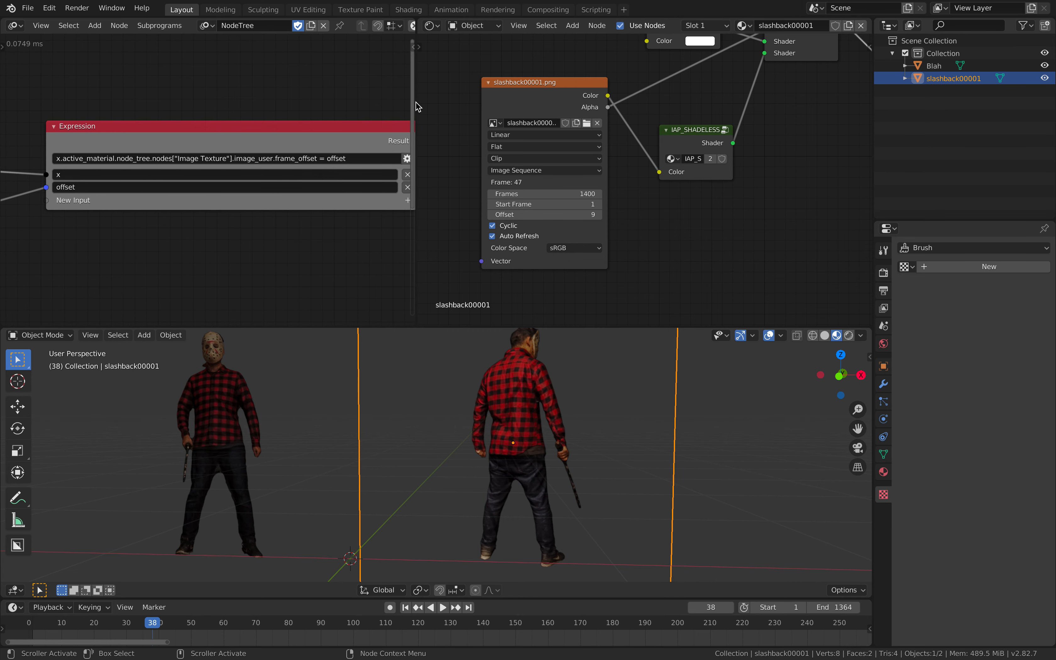
drag(417, 107, 540, 98)
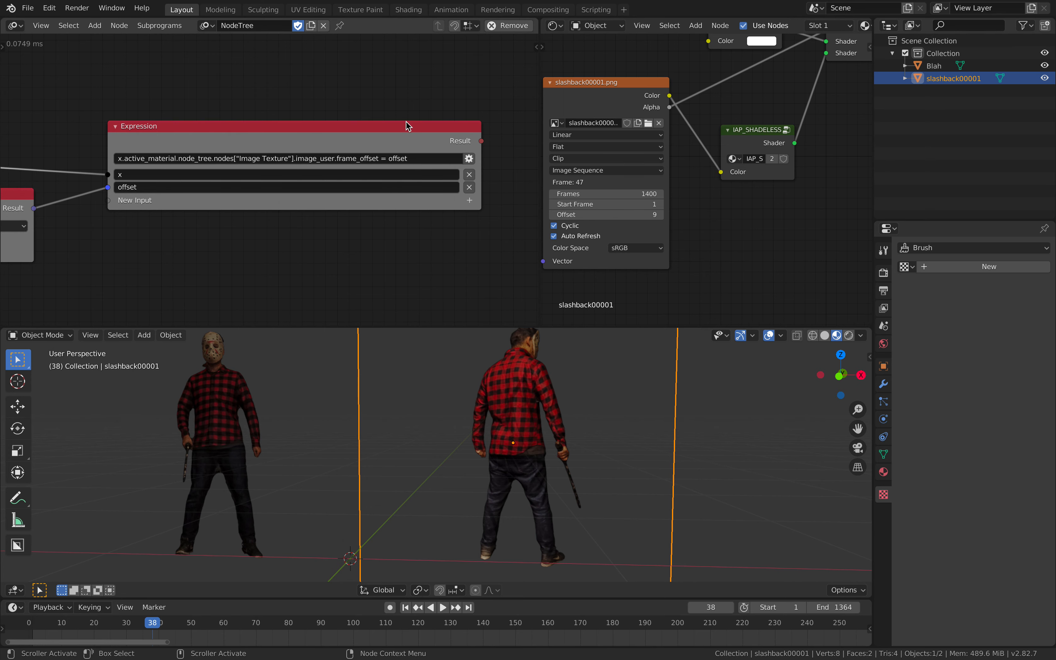
scroll(275, 228, down, 1)
middle_drag(275, 227, 296, 225)
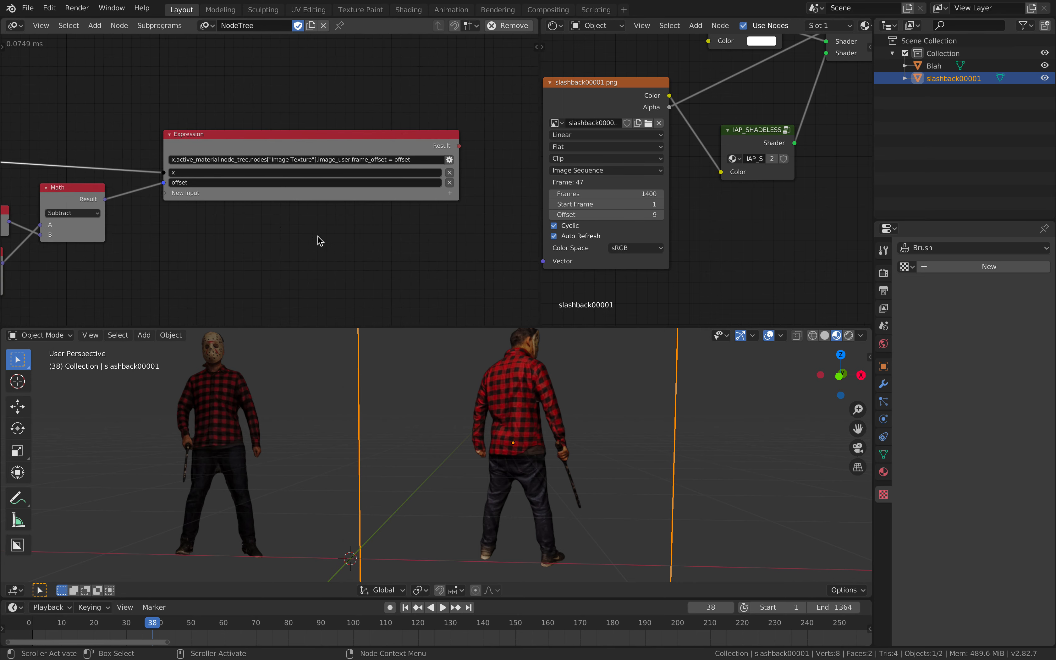
drag(256, 625, 292, 625)
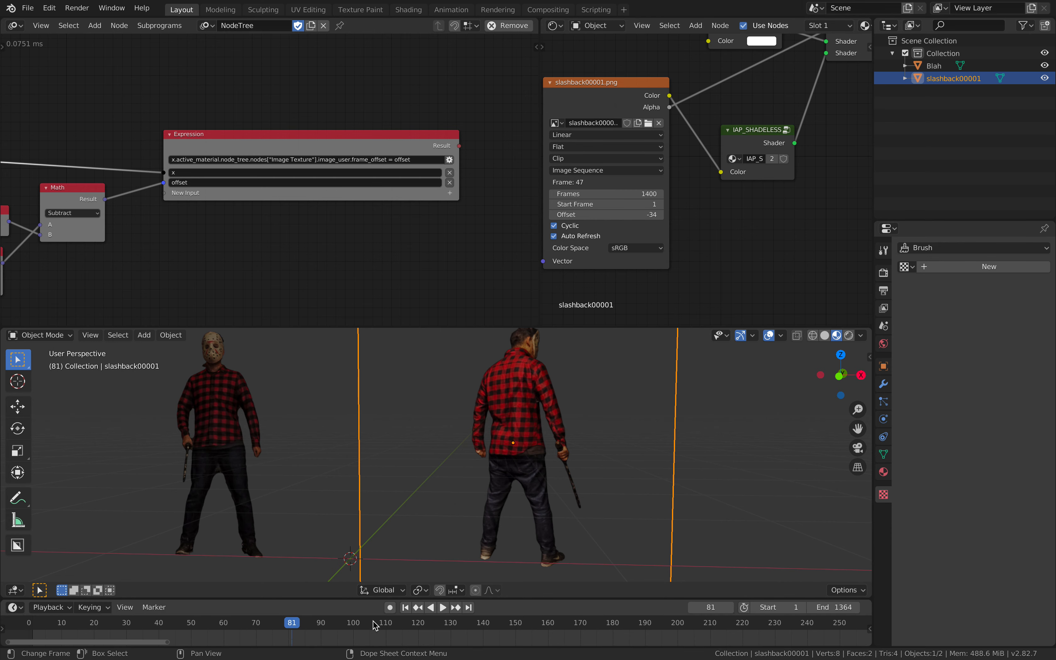
click(353, 626)
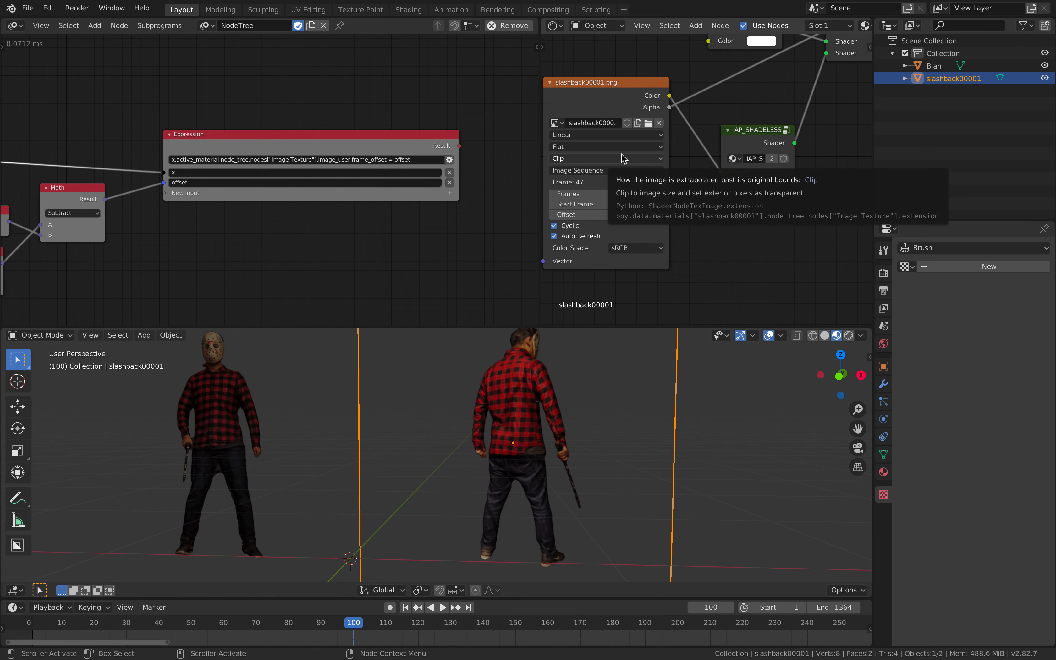
Rearrange the Blah branch's nodes so the chain from Float Input through Map Range and Math to Expression reads clearly.
middle_drag(275, 225, 330, 197)
drag(275, 155, 299, 168)
drag(189, 180, 213, 280)
drag(284, 220, 297, 231)
drag(192, 219, 222, 198)
middle_drag(70, 232, 193, 206)
drag(193, 206, 194, 194)
middle_drag(195, 195, 322, 200)
drag(126, 209, 194, 187)
middle_drag(204, 199, 115, 194)
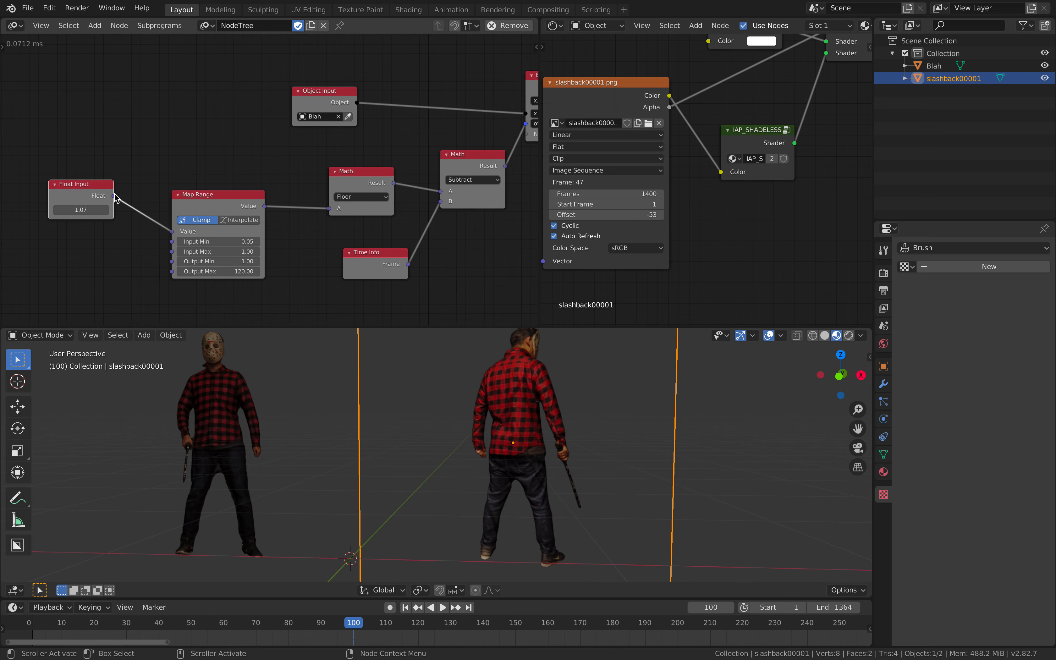
Nudge the Blah branch's Subtract and Time Info nodes into place, and play the animation briefly from frame 100.
middle_drag(348, 200, 290, 202)
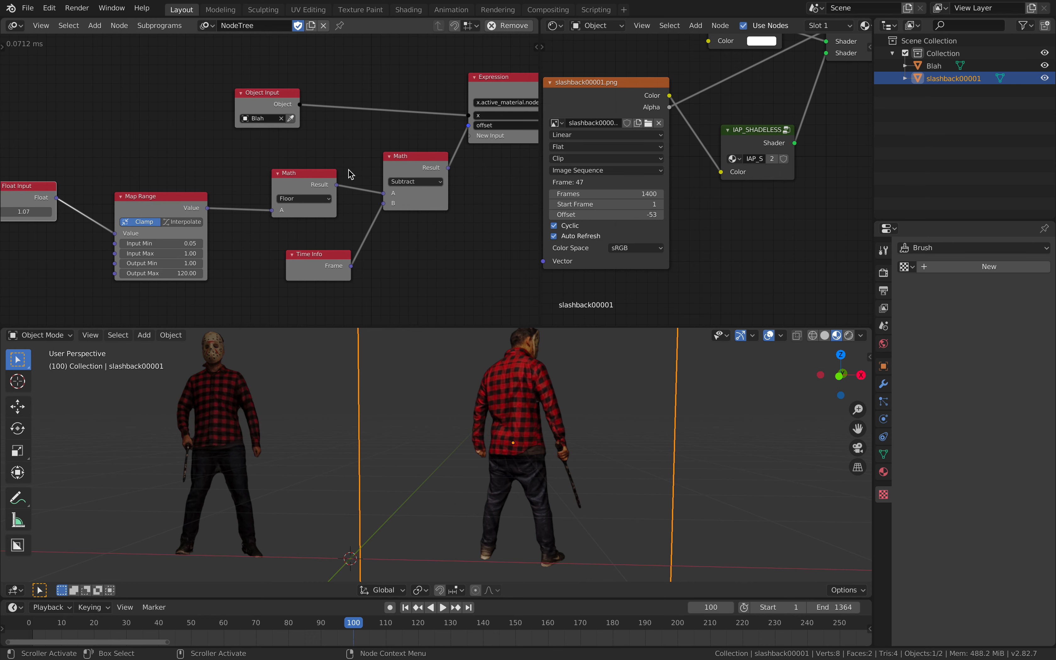
middle_drag(350, 175, 332, 173)
drag(388, 199, 384, 200)
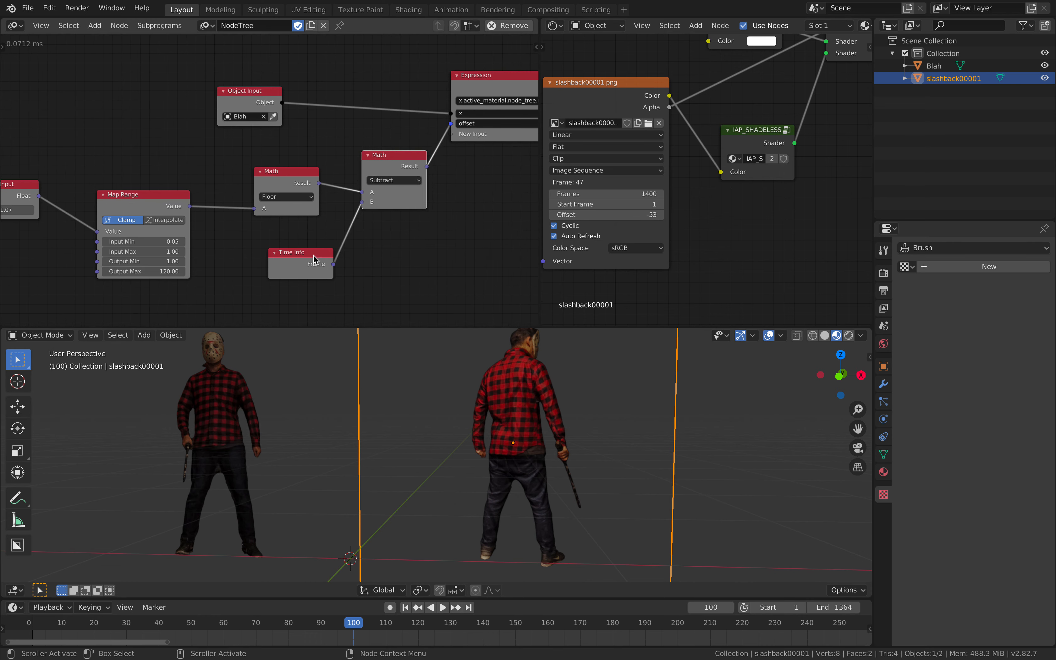
drag(315, 254, 300, 251)
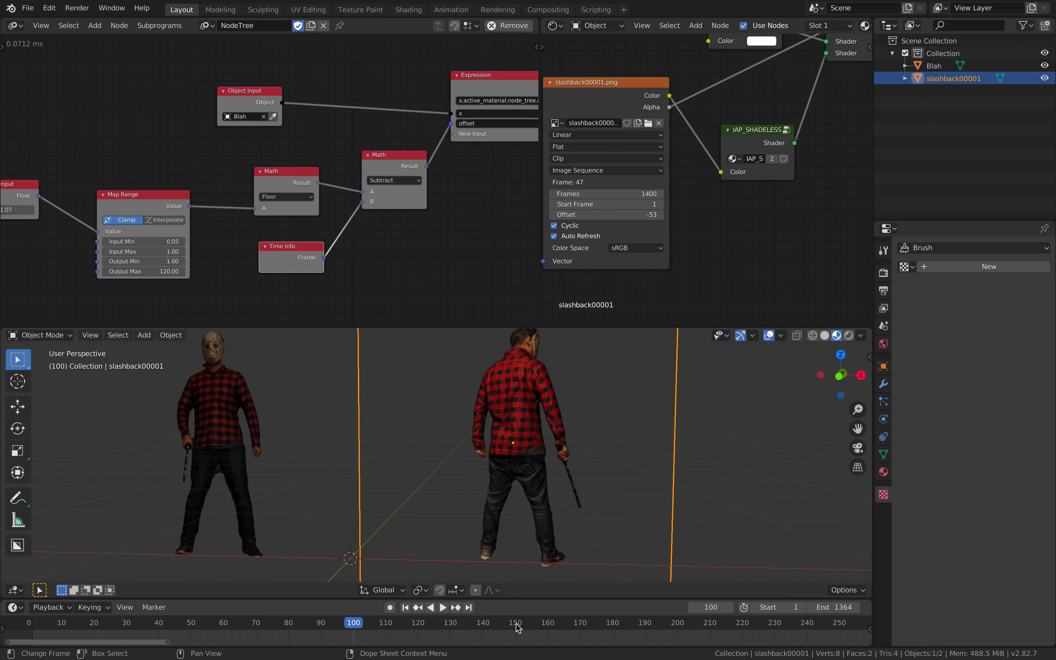
key(space)
key(space)
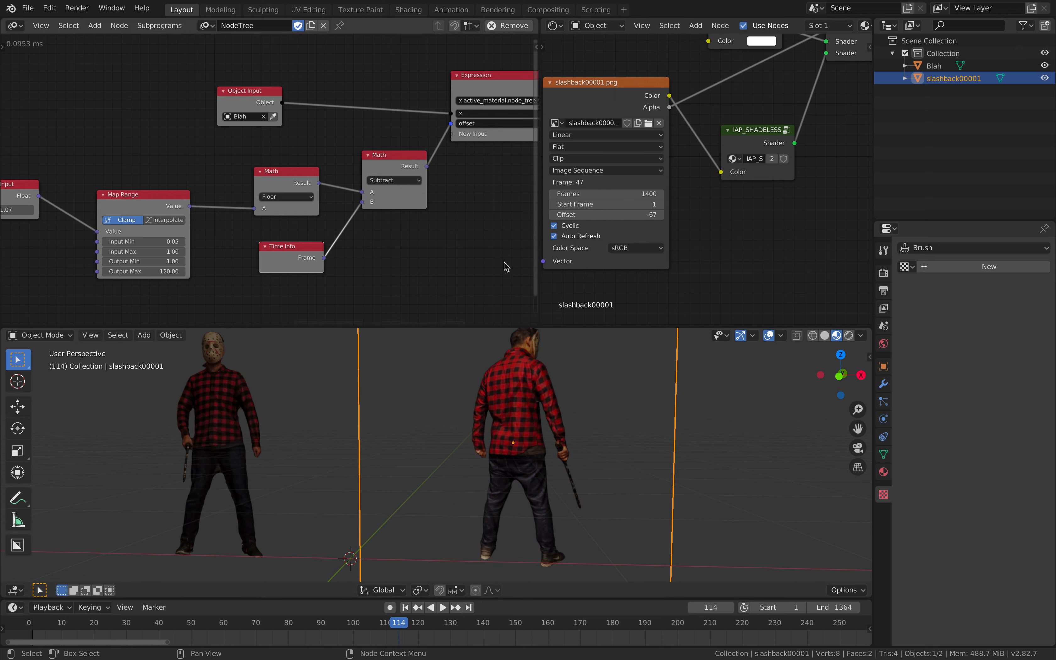
Lower the Blah branch's Float Input value to change the figure's pose.
middle_drag(142, 252, 199, 250)
drag(76, 207, 55, 208)
middle_drag(194, 150, 169, 162)
Move the slashback00001 branch's Time Info node closer to the Subtract node, and set its Float Input to 0.84.
middle_drag(344, 244, 170, 217)
scroll(315, 220, down, 5)
middle_drag(346, 229, 625, 225)
middle_drag(67, 217, 337, 245)
scroll(338, 245, up, 2)
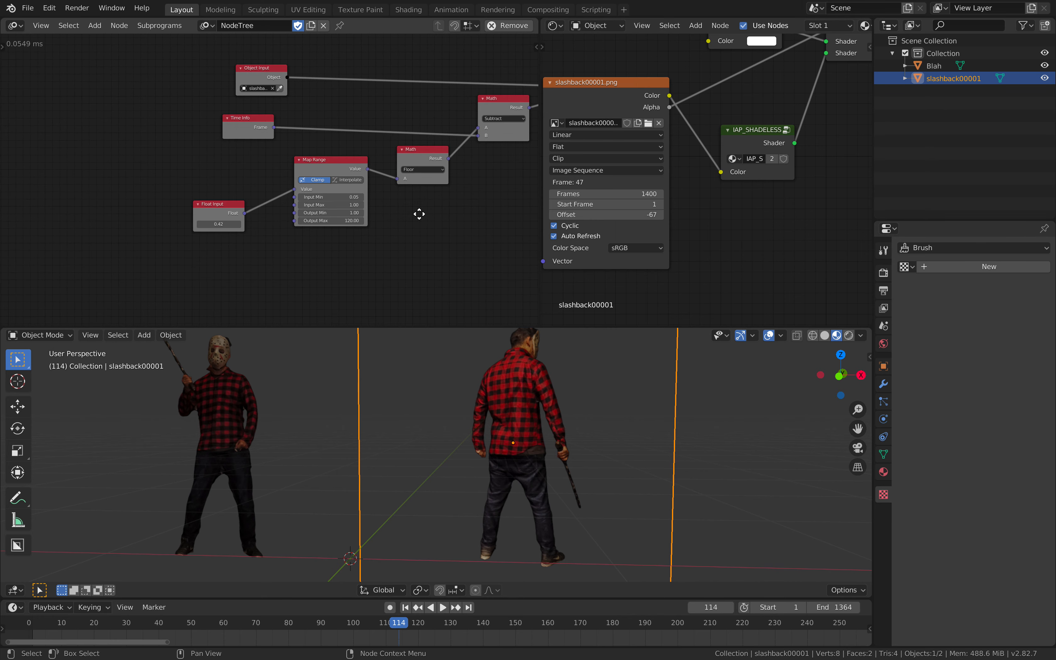
middle_drag(419, 214, 332, 220)
drag(164, 125, 305, 120)
drag(131, 231, 149, 230)
Mute the system sound, deselect the plane, and play the animation from frame 114.
shift+middle_drag(485, 360, 379, 362)
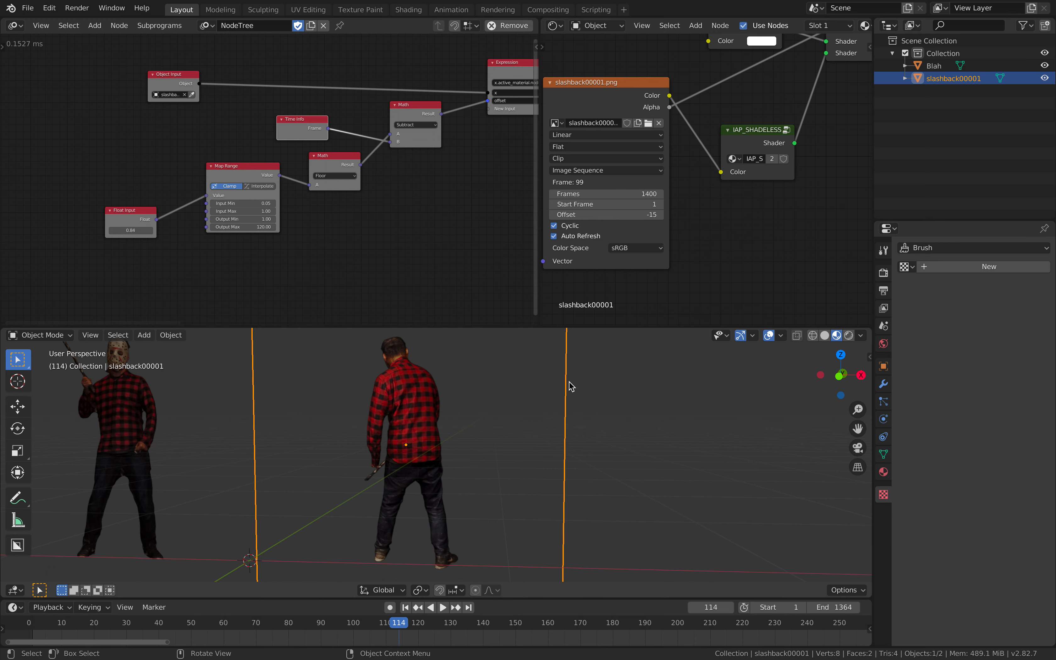
key(XF86AudioLowerVolume)
key(XF86AudioMute)
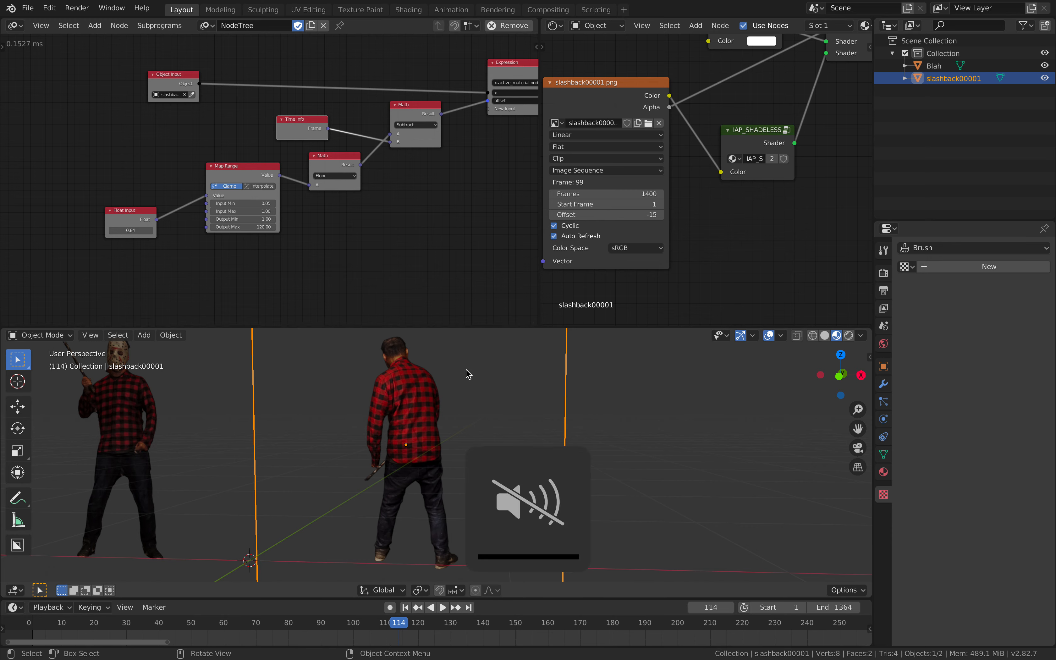
click(602, 398)
key(space)
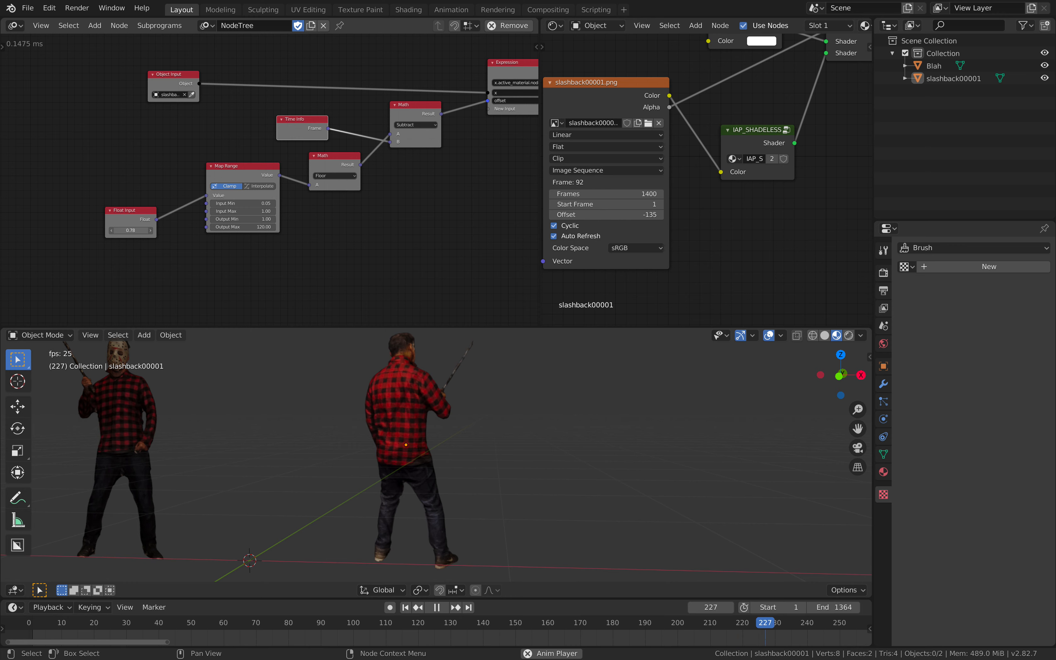
Add a Viewer node below the Subtract node and connect the Floor Math node's Result to it.
key(shift+a)
click(347, 136)
text(view)
key(Down)
key(Down)
key(Down)
key(Down)
key(Return)
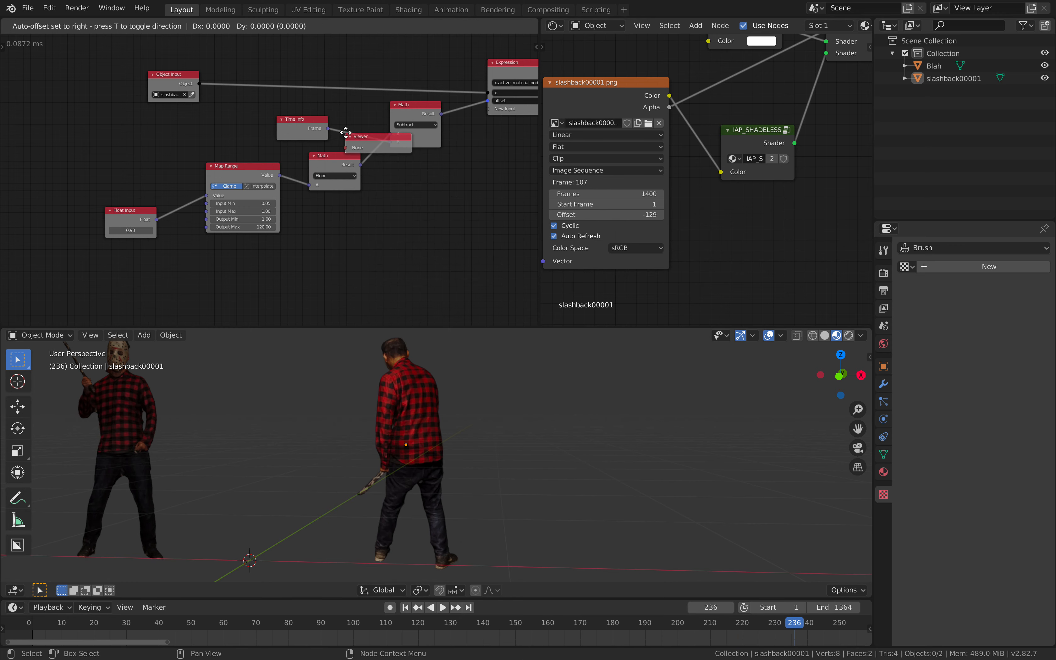
click(405, 214)
drag(361, 165, 392, 219)
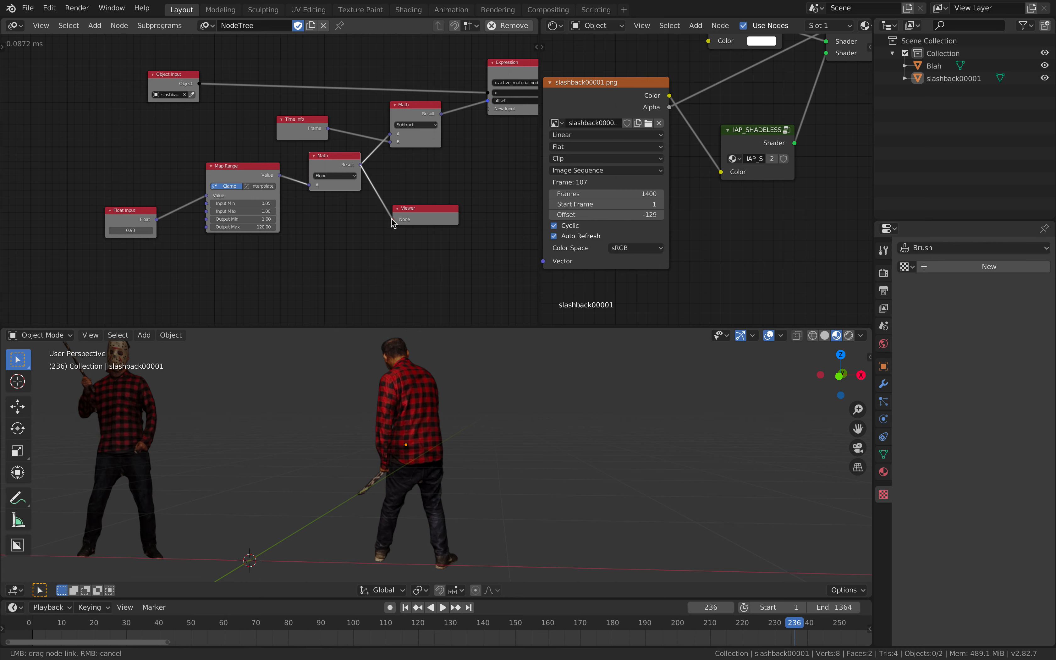
Set the slashback00001 branch's Float Input to 0.42, and play the animation to compare the Viewer with the image sequence node's frame.
drag(138, 238, 94, 230)
key(space)
key(space)
middle_drag(712, 229, 764, 229)
scroll(711, 215, up, 3)
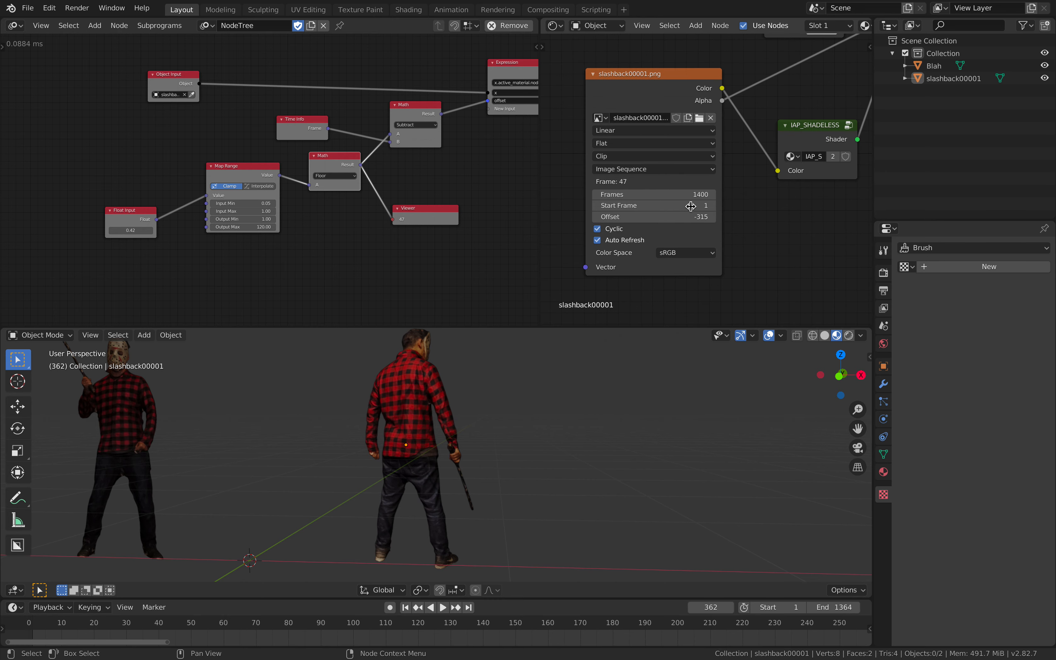